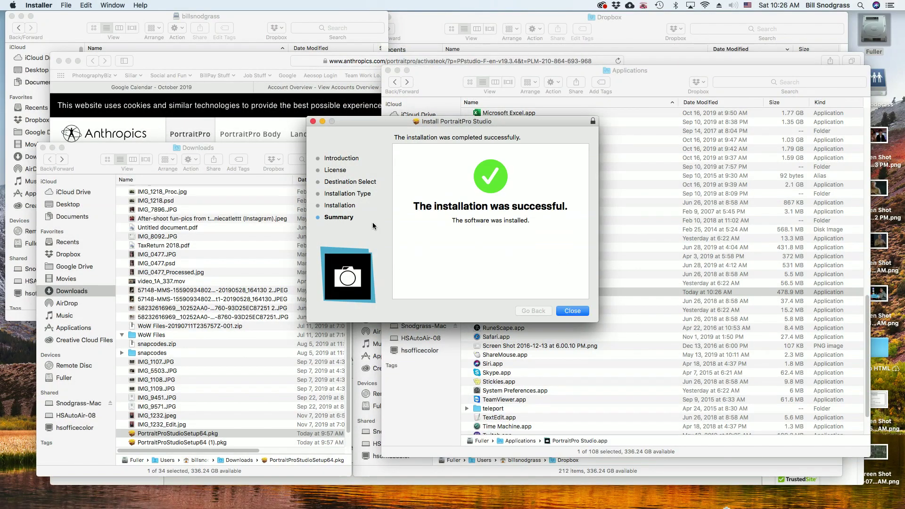
Step: Finish the PortraitPro Studio install, trash the installer, and install the Photoshop 2020 plugin
{"action": "left_click", "coordinate": [576, 313]}
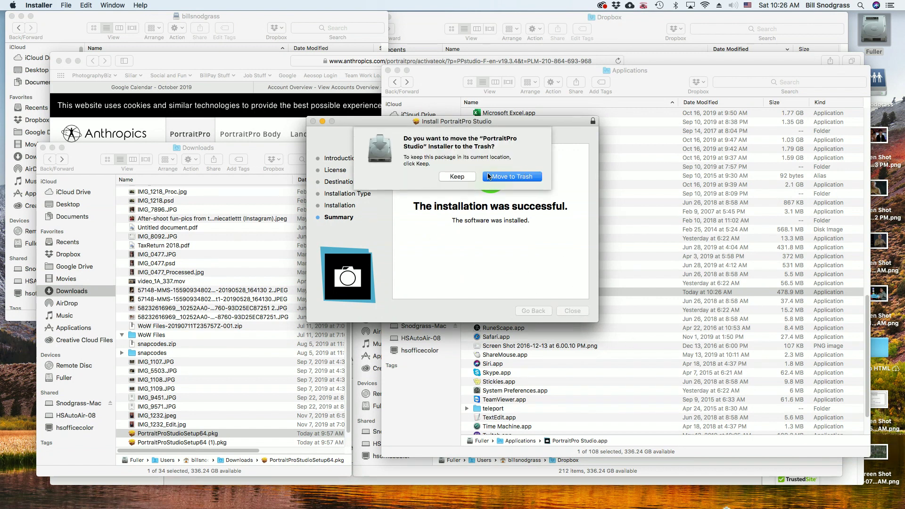
{"action": "left_click", "coordinate": [458, 177]}
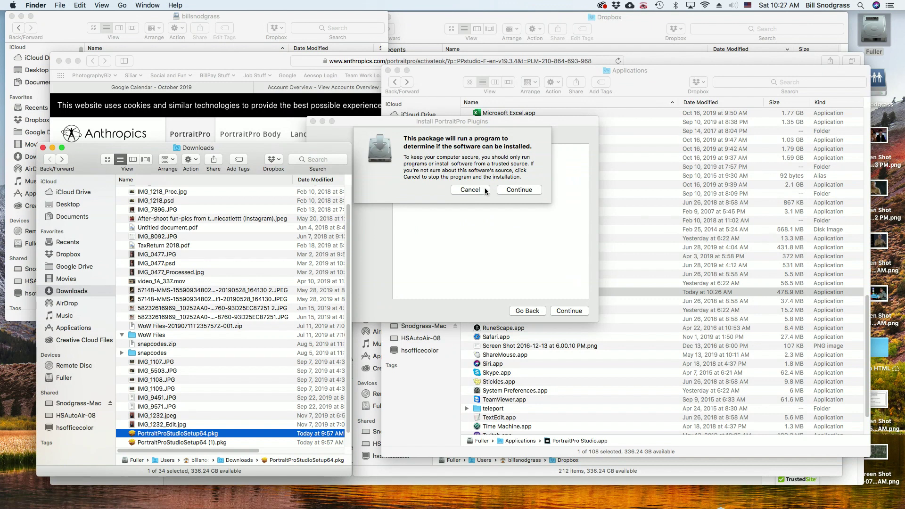
{"action": "left_click", "coordinate": [516, 190]}
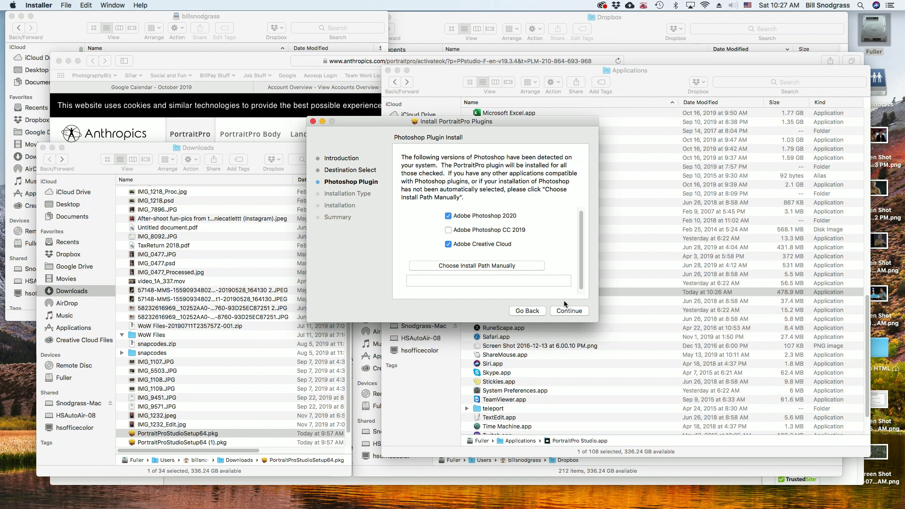
{"action": "left_click", "coordinate": [569, 309]}
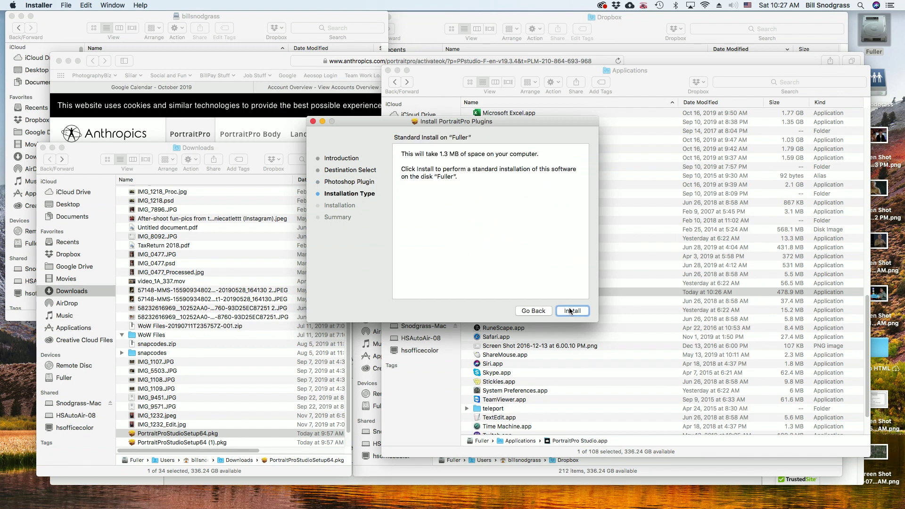
{"action": "left_click", "coordinate": [571, 311]}
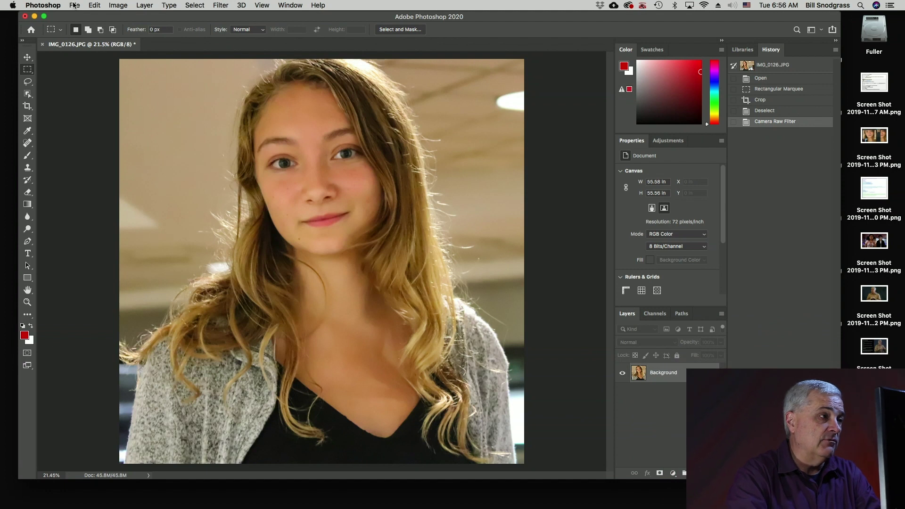
Step: Run Filter > Anthropics > PortraitPro on the cropped portrait in Photoshop
{"action": "left_click", "coordinate": [220, 5]}
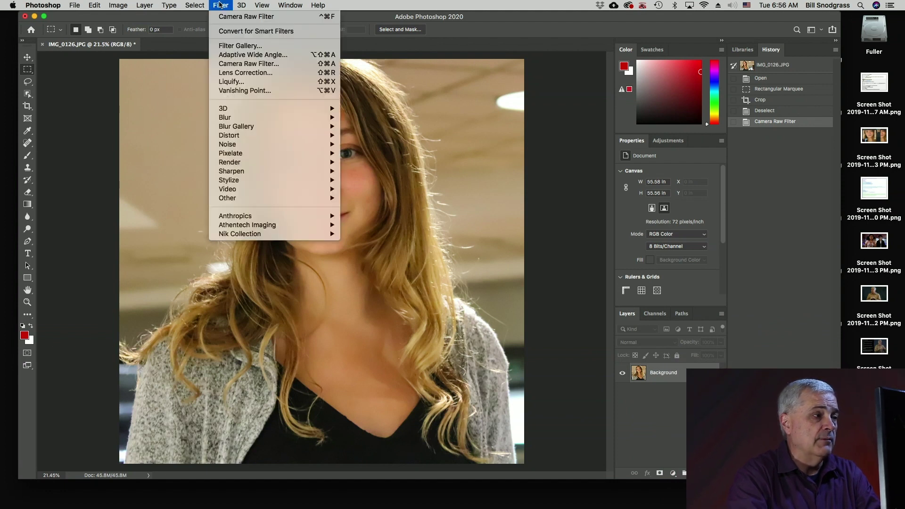
{"action": "mouse_move", "coordinate": [236, 216]}
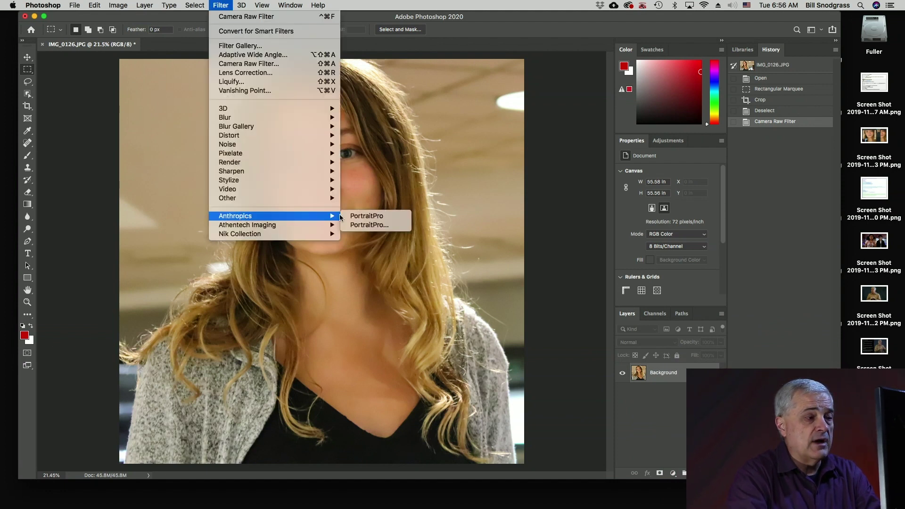
{"action": "left_click", "coordinate": [391, 217]}
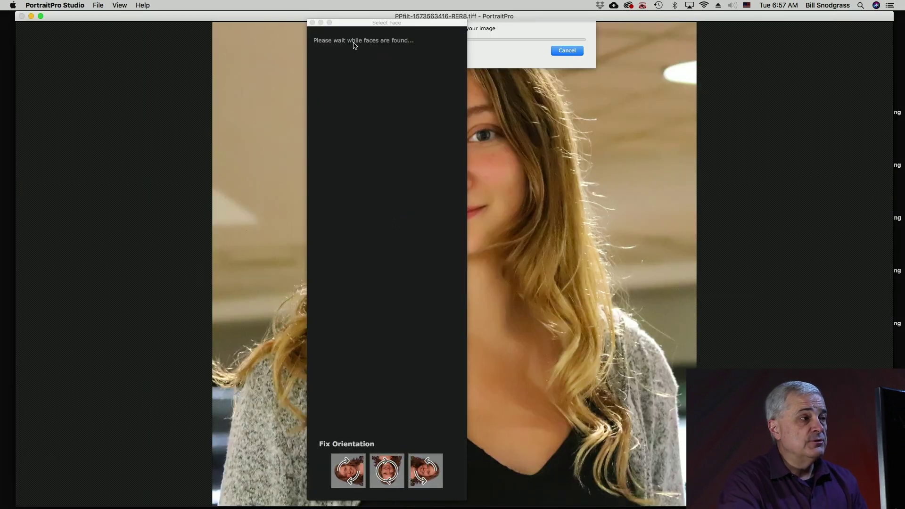
Step: Move the Select Face and Enhance Photo panels off the portrait during face detection
{"action": "mouse_move", "coordinate": [353, 26]}
{"action": "left_mouse_down"}
{"action": "mouse_move", "coordinate": [543, 30]}
{"action": "mouse_move", "coordinate": [379, 36]}
{"action": "mouse_move", "coordinate": [750, 35]}
{"action": "mouse_move", "coordinate": [244, 38]}
{"action": "mouse_move", "coordinate": [726, 42]}
{"action": "left_mouse_up"}
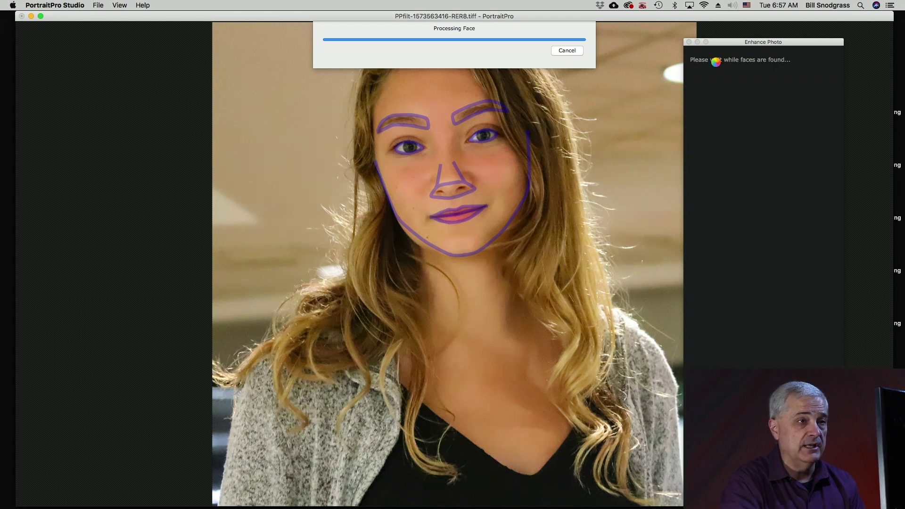
{"action": "mouse_move", "coordinate": [724, 45]}
{"action": "left_mouse_down"}
{"action": "mouse_move", "coordinate": [847, 33]}
{"action": "mouse_move", "coordinate": [498, 41]}
{"action": "left_mouse_up"}
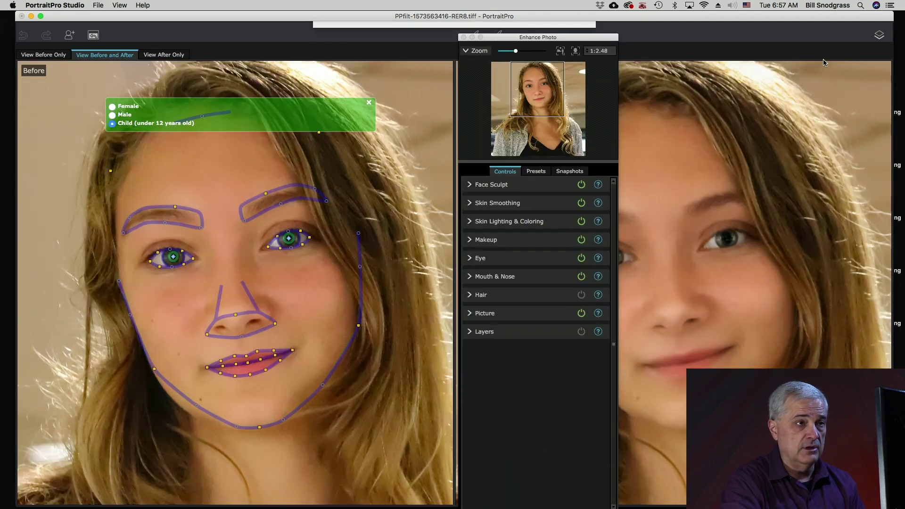
Step: Centre the Enhance Photo panel, mark the subject Female, and frame the face in both views
{"action": "left_click", "coordinate": [515, 41]}
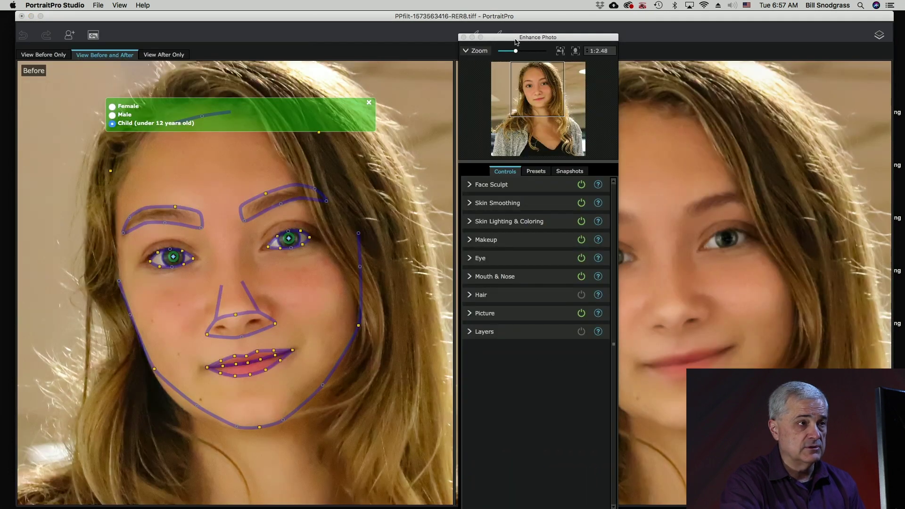
{"action": "left_click_drag", "start_coordinate": [511, 41], "coordinate": [781, 28]}
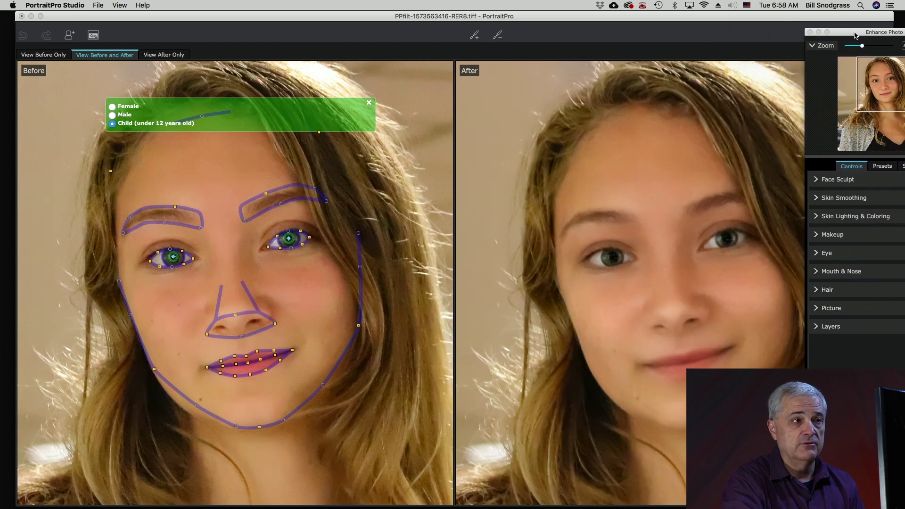
{"action": "mouse_move", "coordinate": [781, 27]}
{"action": "left_mouse_down"}
{"action": "mouse_move", "coordinate": [402, 43]}
{"action": "mouse_move", "coordinate": [426, 29]}
{"action": "left_mouse_up"}
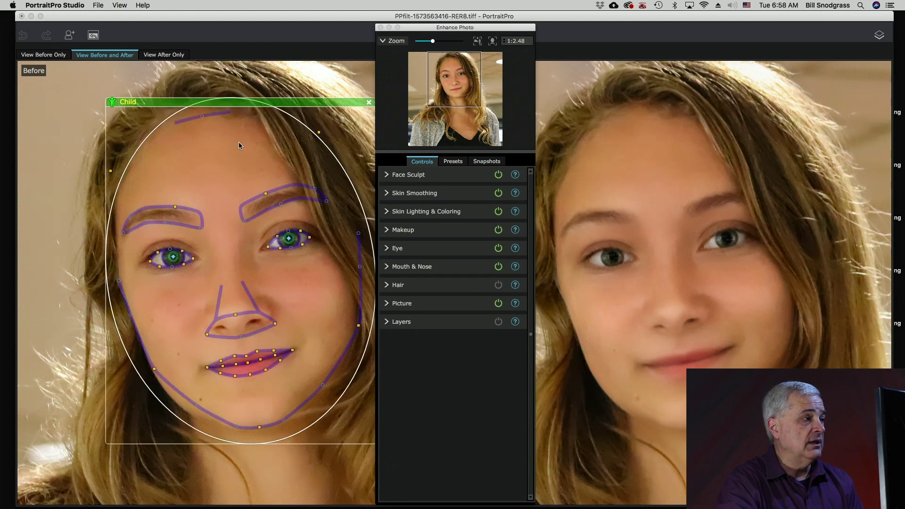
{"action": "mouse_move", "coordinate": [112, 110]}
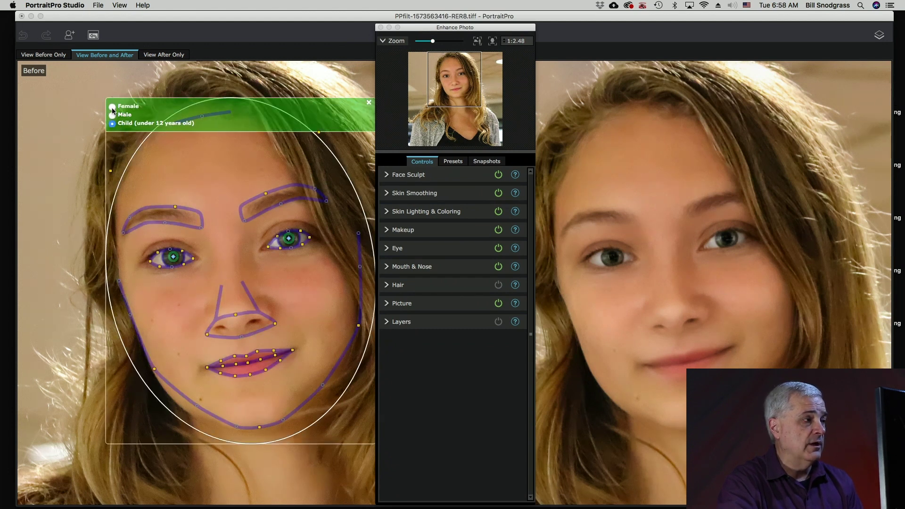
{"action": "left_click", "coordinate": [111, 107]}
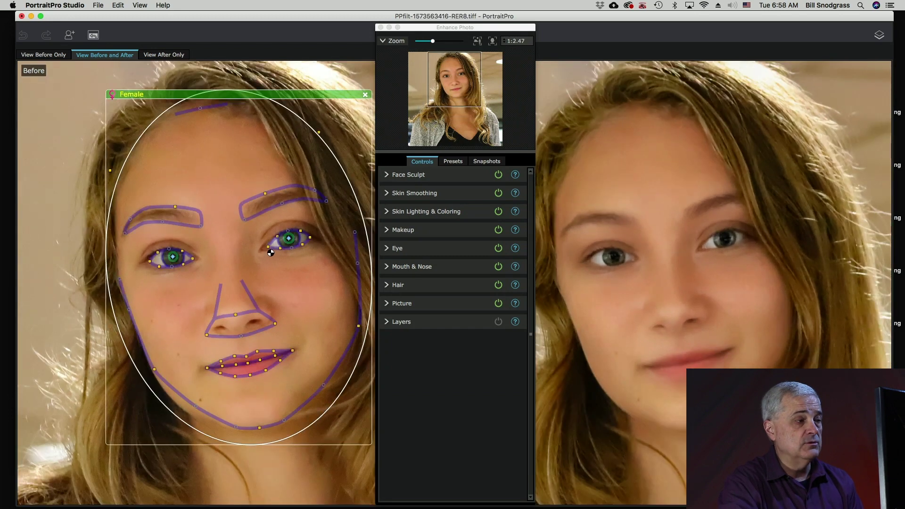
{"action": "scroll", "coordinate": [256, 248], "scroll_direction": "up", "scroll_amount": 3}
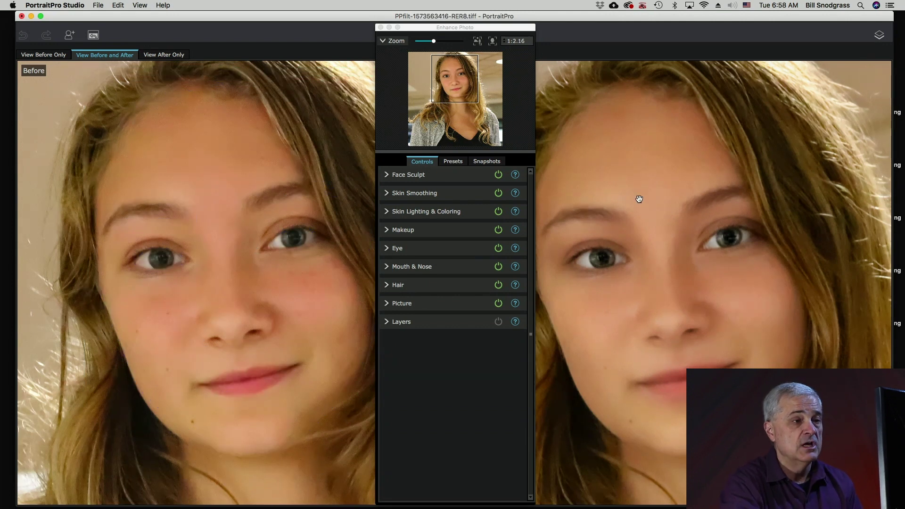
{"action": "mouse_move", "coordinate": [639, 199]}
{"action": "left_mouse_down"}
{"action": "mouse_move", "coordinate": [689, 176]}
{"action": "mouse_move", "coordinate": [676, 215]}
{"action": "left_mouse_up"}
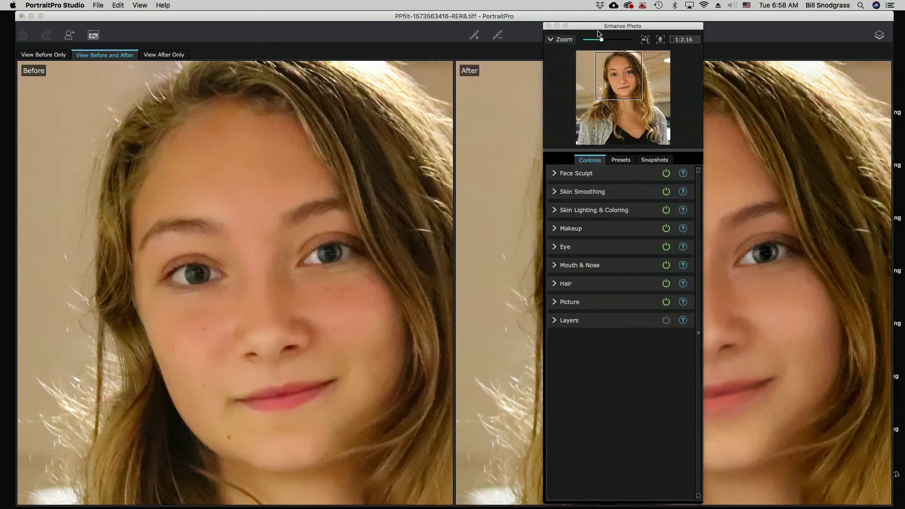
Step: Uncover the After view and adjust the jaw and forehead outline points
{"action": "left_click_drag", "start_coordinate": [453, 27], "coordinate": [703, 27]}
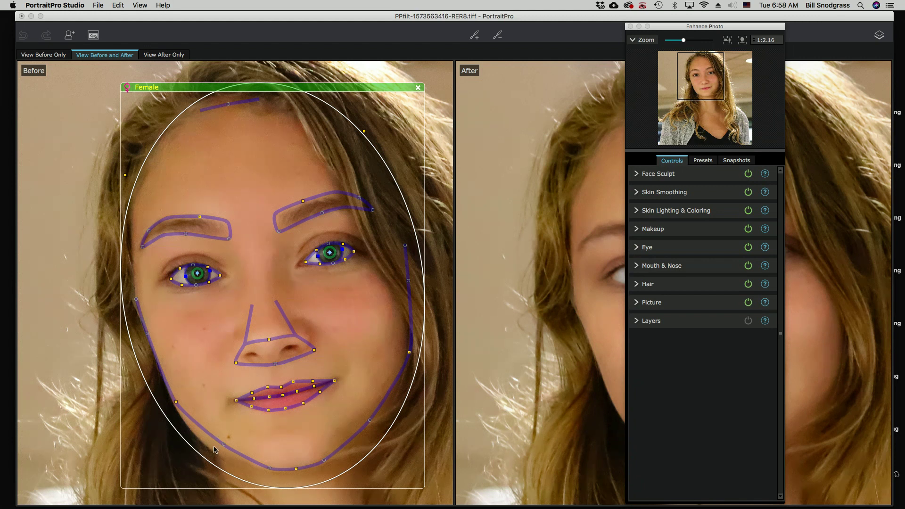
{"action": "left_click_drag", "start_coordinate": [224, 446], "coordinate": [216, 453]}
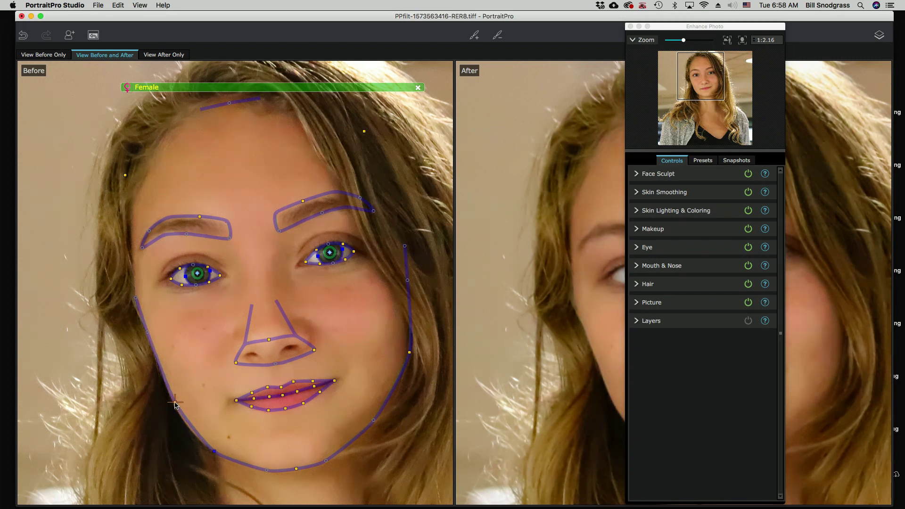
{"action": "left_click_drag", "start_coordinate": [175, 405], "coordinate": [172, 406]}
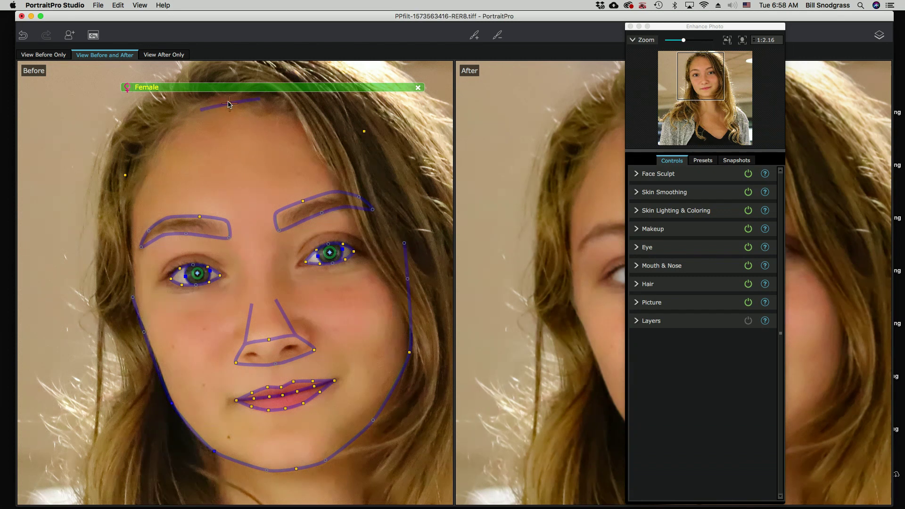
{"action": "left_click_drag", "start_coordinate": [226, 102], "coordinate": [224, 98]}
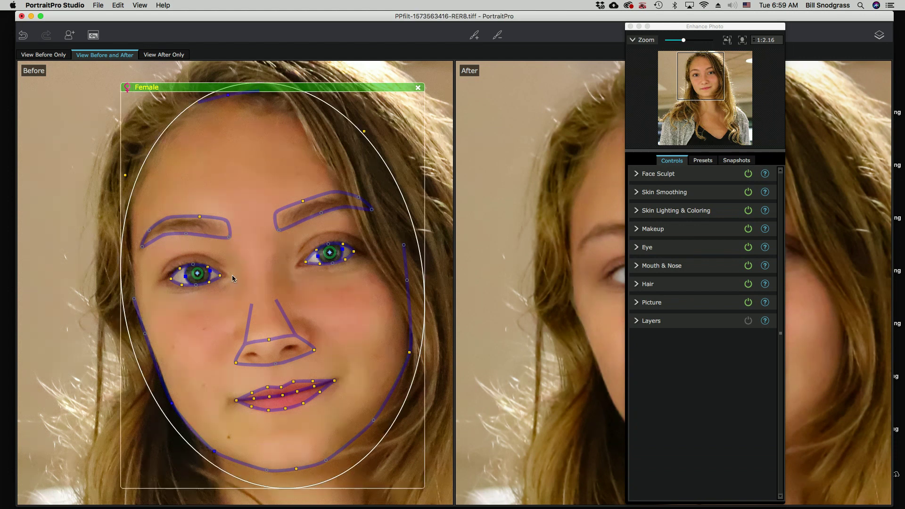
{"action": "scroll", "coordinate": [276, 281], "scroll_direction": "up", "scroll_amount": 1}
{"action": "scroll", "coordinate": [274, 283], "scroll_direction": "up", "scroll_amount": 1}
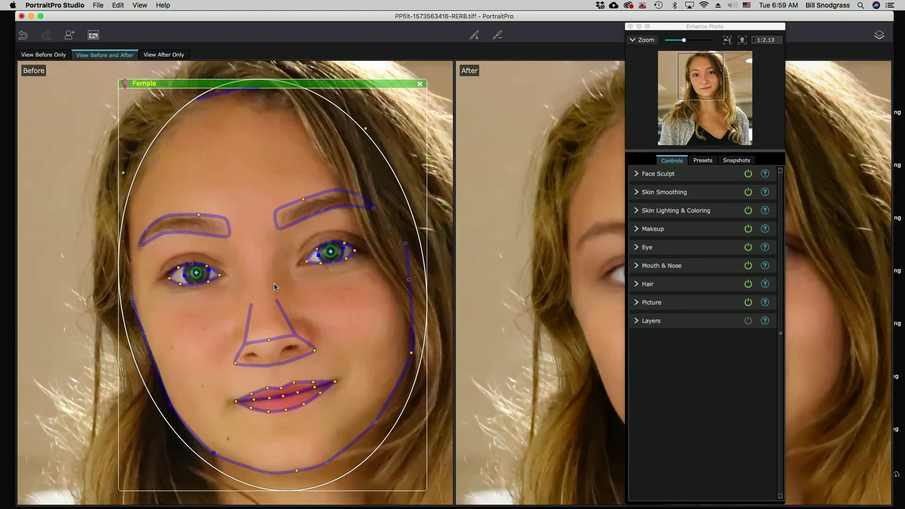
{"action": "scroll", "coordinate": [274, 284], "scroll_direction": "up", "scroll_amount": 1}
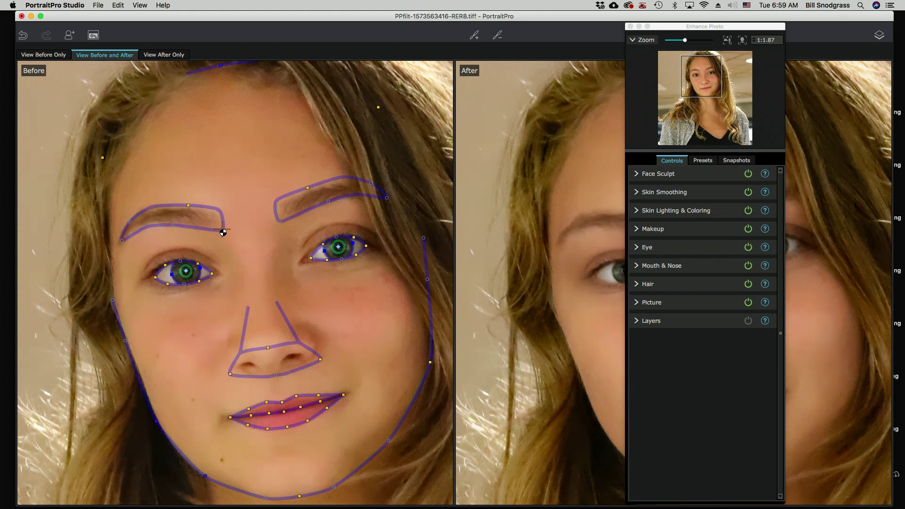
Step: Refine the inner and outer ends of both eyebrow outlines
{"action": "left_click_drag", "start_coordinate": [223, 233], "coordinate": [217, 233]}
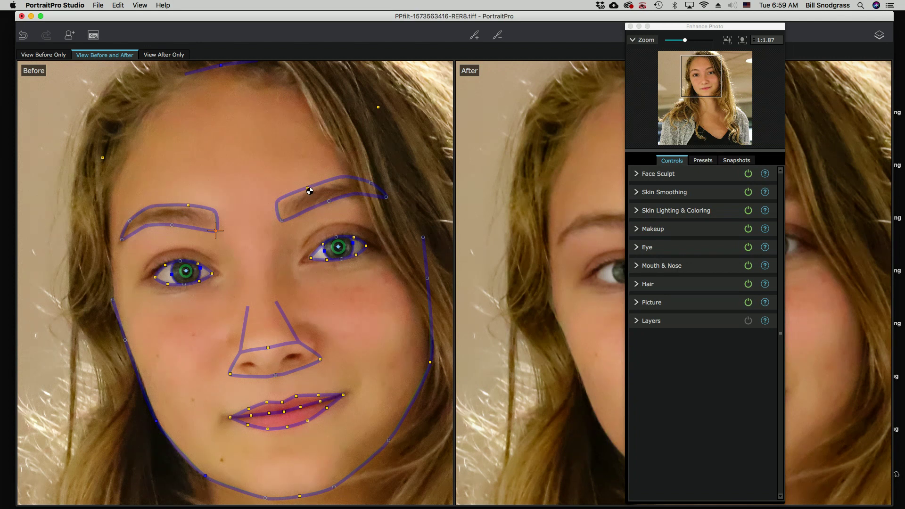
{"action": "left_click_drag", "start_coordinate": [310, 191], "coordinate": [309, 191]}
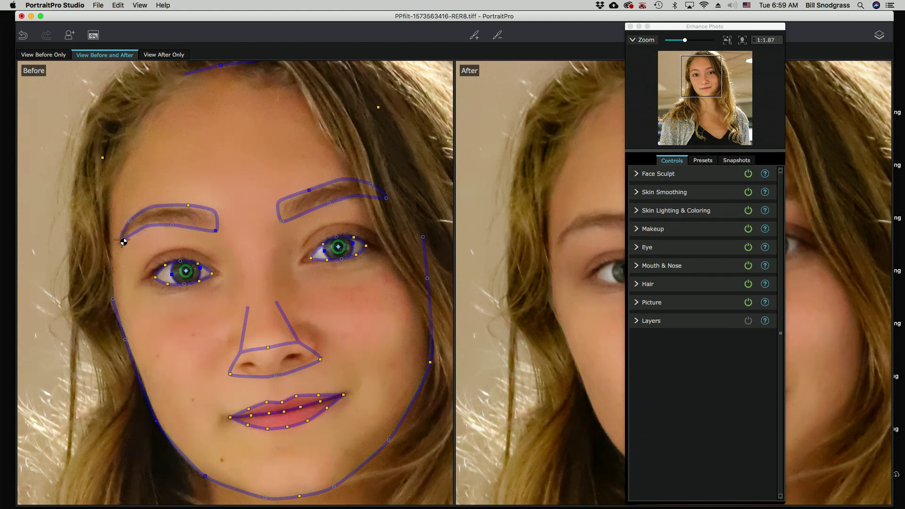
{"action": "left_click_drag", "start_coordinate": [117, 245], "coordinate": [117, 247]}
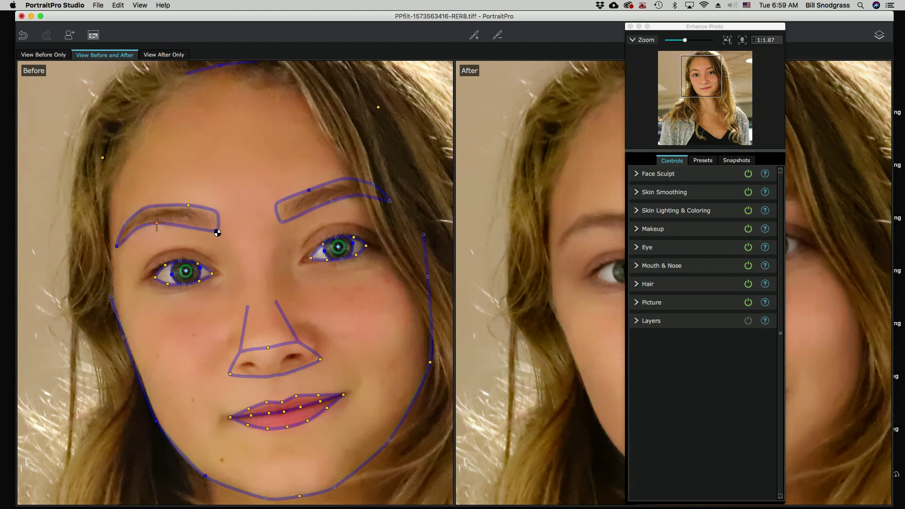
{"action": "left_click_drag", "start_coordinate": [215, 232], "coordinate": [212, 232]}
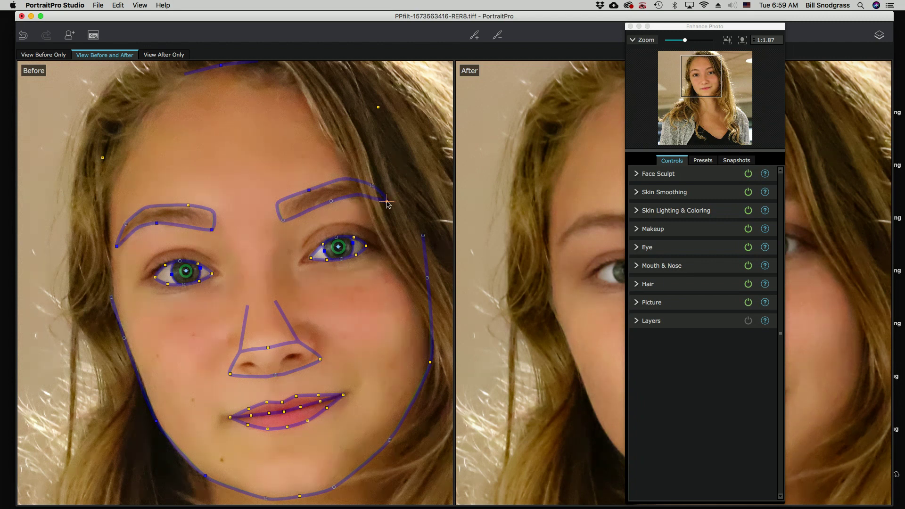
{"action": "left_click_drag", "start_coordinate": [386, 204], "coordinate": [387, 210]}
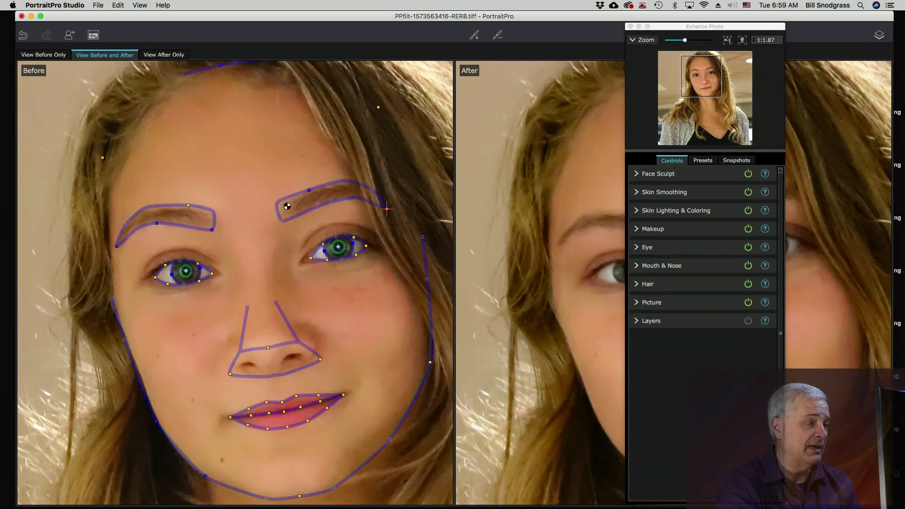
{"action": "scroll", "coordinate": [343, 318], "scroll_direction": "down", "scroll_amount": 1}
{"action": "mouse_move", "coordinate": [346, 322]}
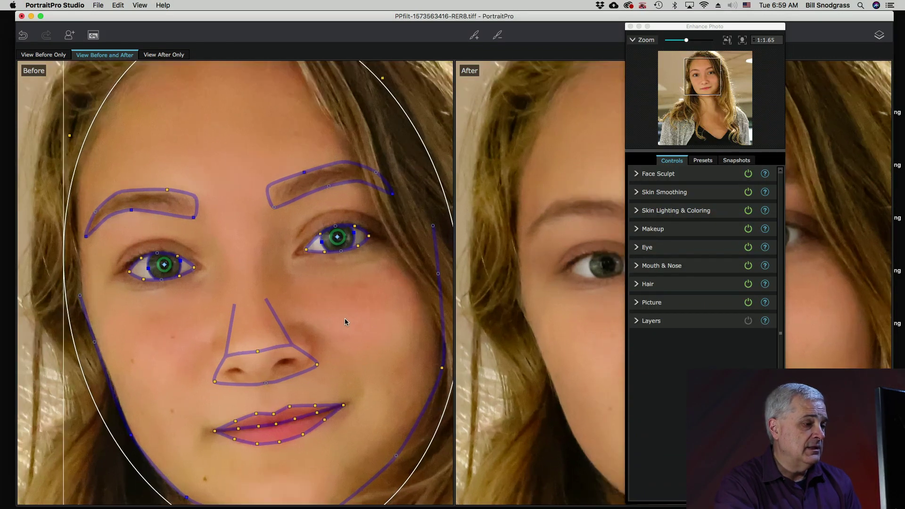
{"action": "scroll", "coordinate": [349, 329], "scroll_direction": "down", "scroll_amount": 1}
{"action": "scroll", "coordinate": [333, 334], "scroll_direction": "down", "scroll_amount": 1}
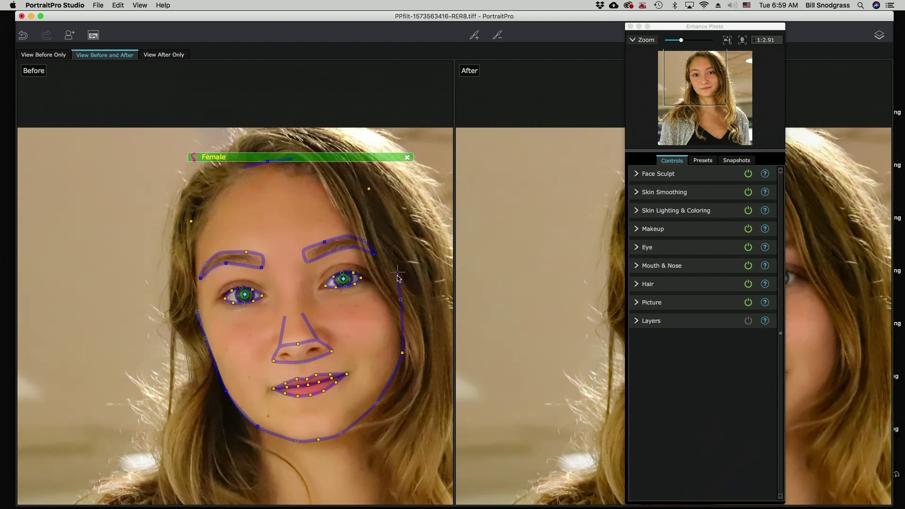
{"action": "scroll", "coordinate": [509, 278], "scroll_direction": "down", "scroll_amount": 3}
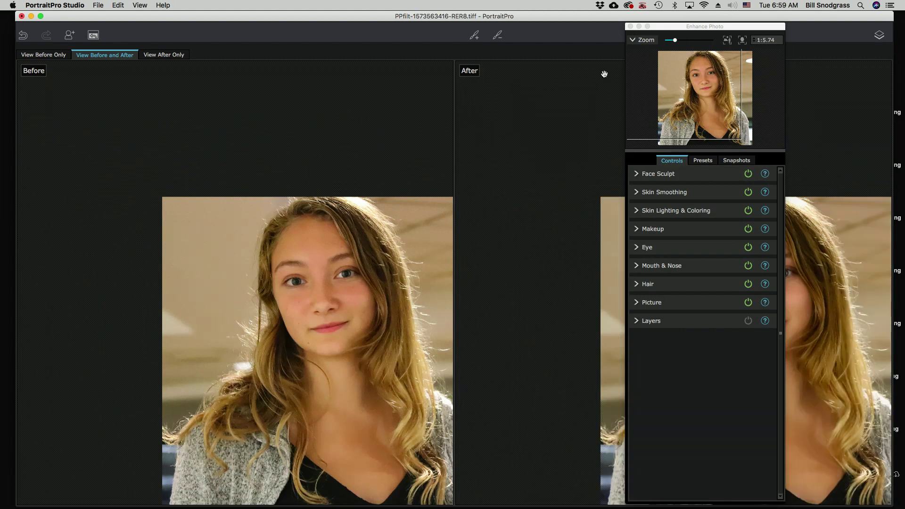
Step: Uncover the After view and apply the No Sculpt preset
{"action": "mouse_move", "coordinate": [676, 29]}
{"action": "left_mouse_down"}
{"action": "mouse_move", "coordinate": [421, 46]}
{"action": "mouse_move", "coordinate": [439, 21]}
{"action": "left_mouse_up"}
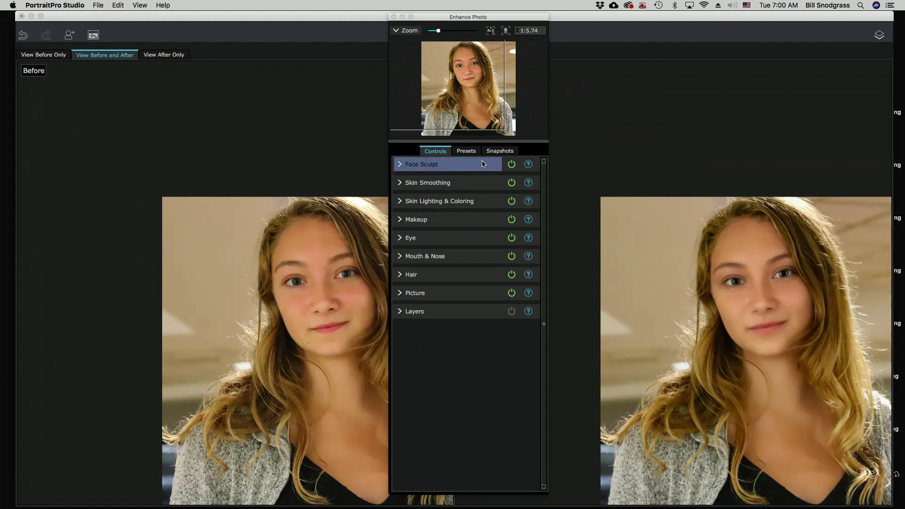
{"action": "left_click", "coordinate": [466, 152]}
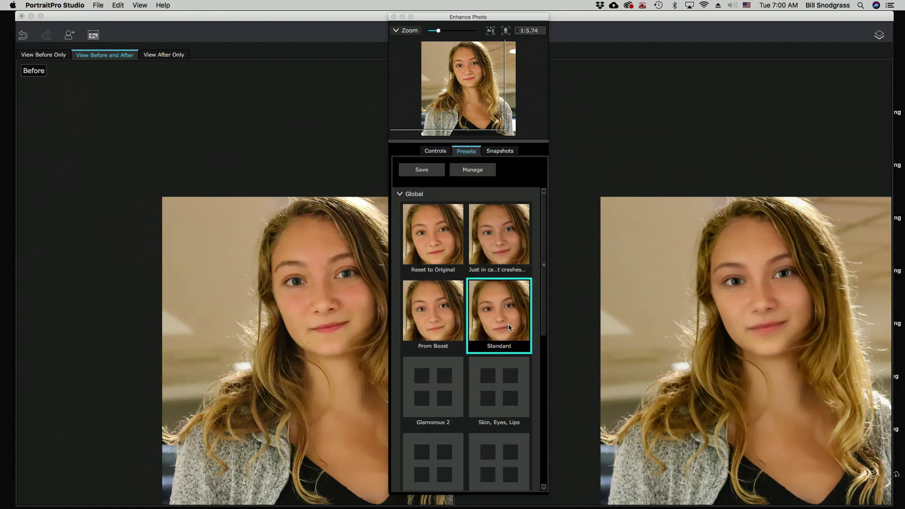
{"action": "scroll", "coordinate": [641, 204], "scroll_direction": "down", "scroll_amount": 1}
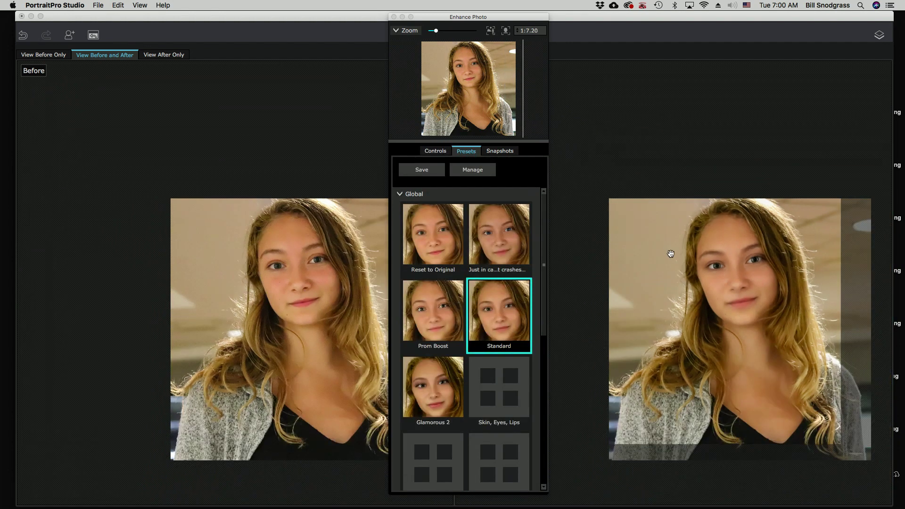
{"action": "scroll", "coordinate": [605, 151], "scroll_direction": "up", "scroll_amount": 1}
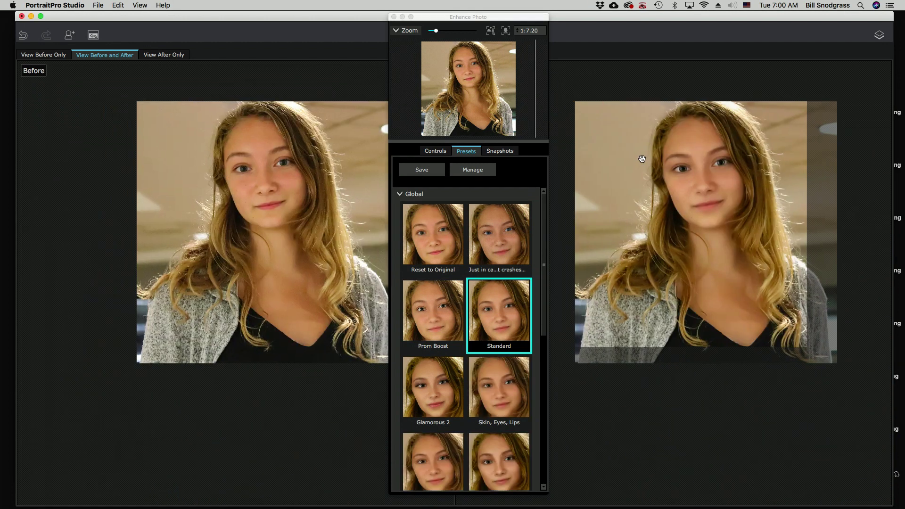
{"action": "scroll", "coordinate": [690, 213], "scroll_direction": "up", "scroll_amount": 1}
{"action": "scroll", "coordinate": [689, 214], "scroll_direction": "up", "scroll_amount": 2}
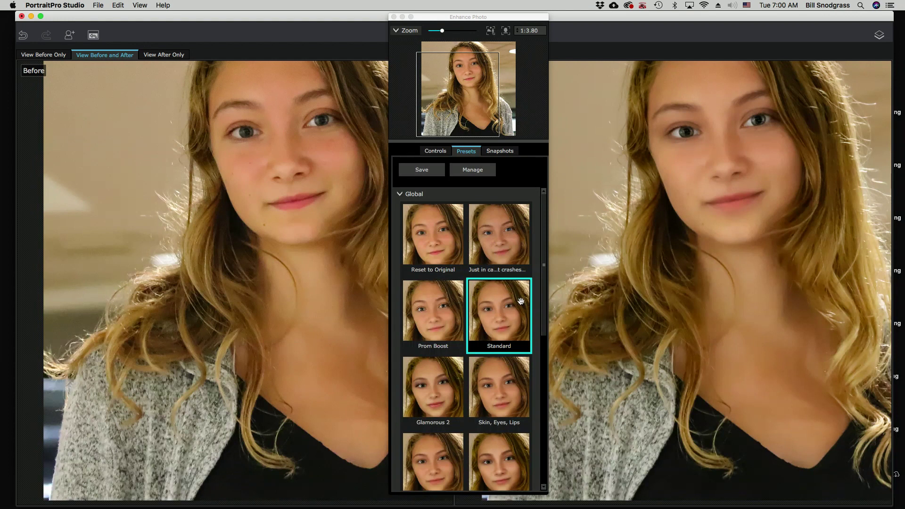
{"action": "scroll", "coordinate": [684, 172], "scroll_direction": "up", "scroll_amount": 2}
{"action": "scroll", "coordinate": [687, 289], "scroll_direction": "down", "scroll_amount": 1}
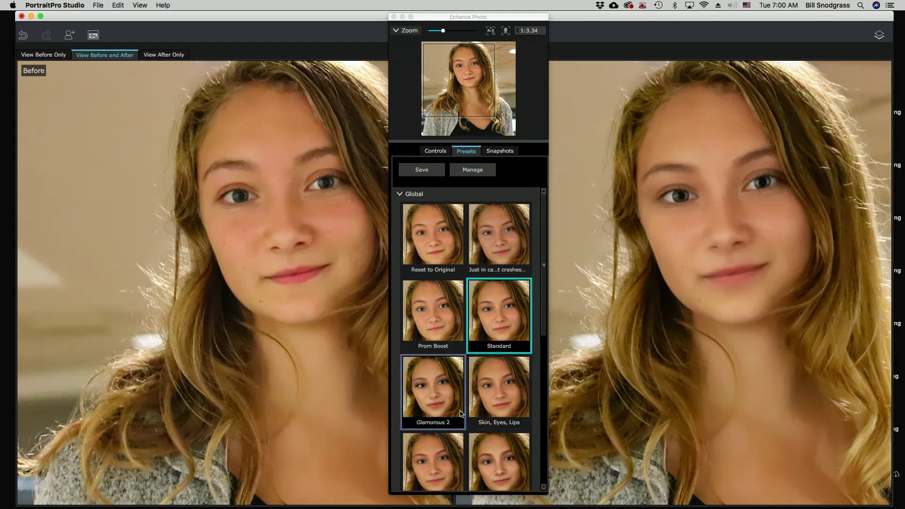
{"action": "scroll", "coordinate": [450, 329], "scroll_direction": "down", "scroll_amount": 1}
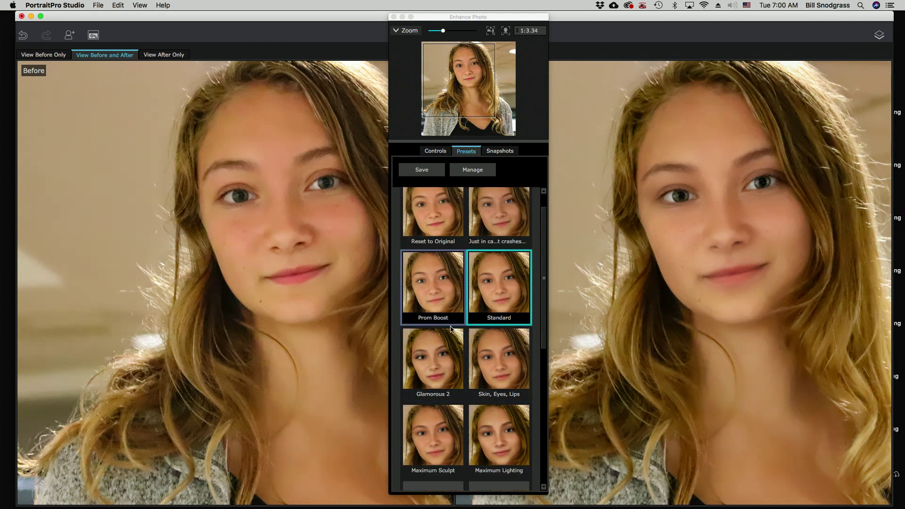
{"action": "scroll", "coordinate": [451, 329], "scroll_direction": "down", "scroll_amount": 4}
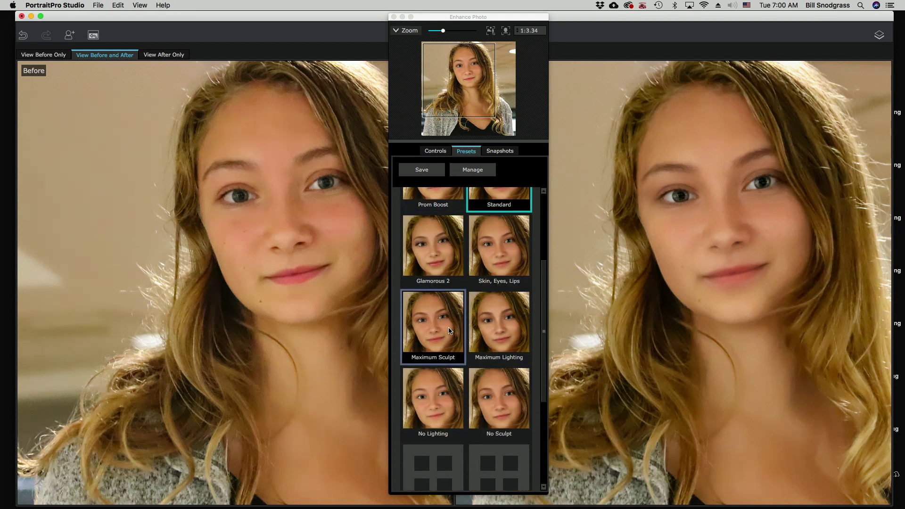
{"action": "scroll", "coordinate": [433, 374], "scroll_direction": "down", "scroll_amount": 1}
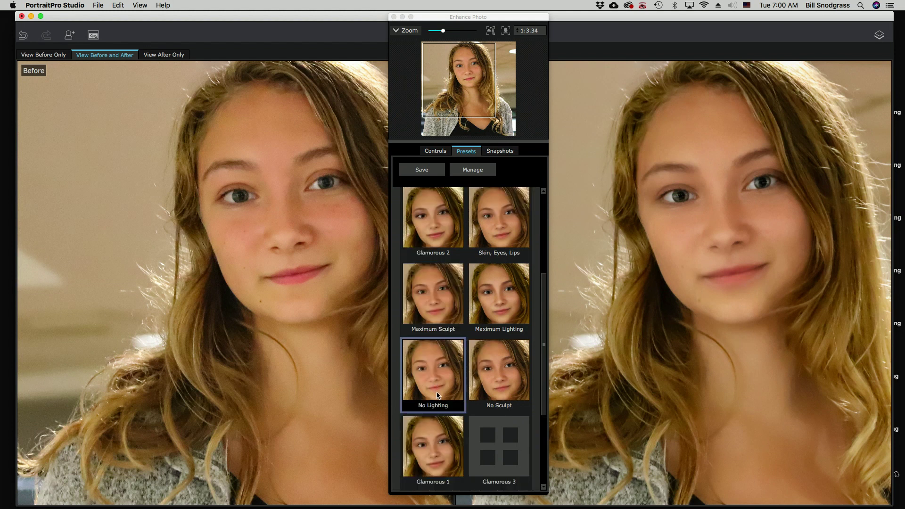
{"action": "left_click", "coordinate": [509, 380]}
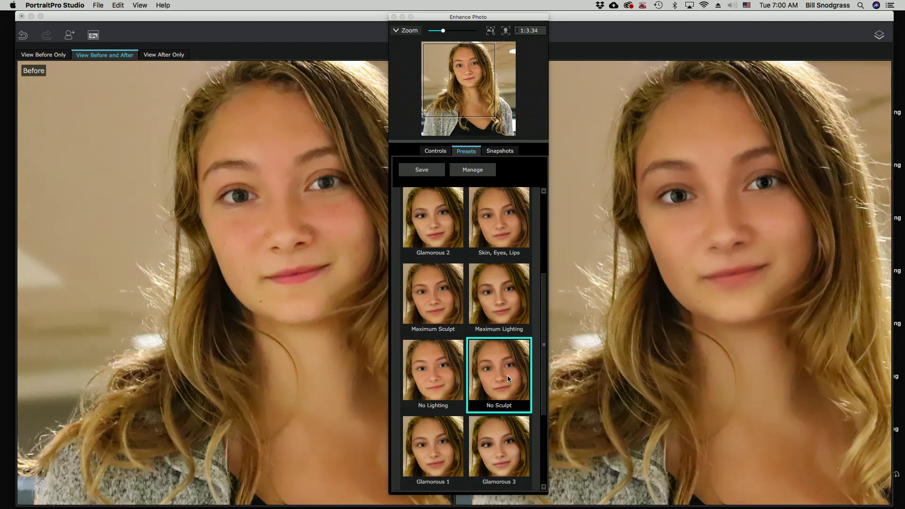
{"action": "scroll", "coordinate": [505, 378], "scroll_direction": "up", "scroll_amount": 2}
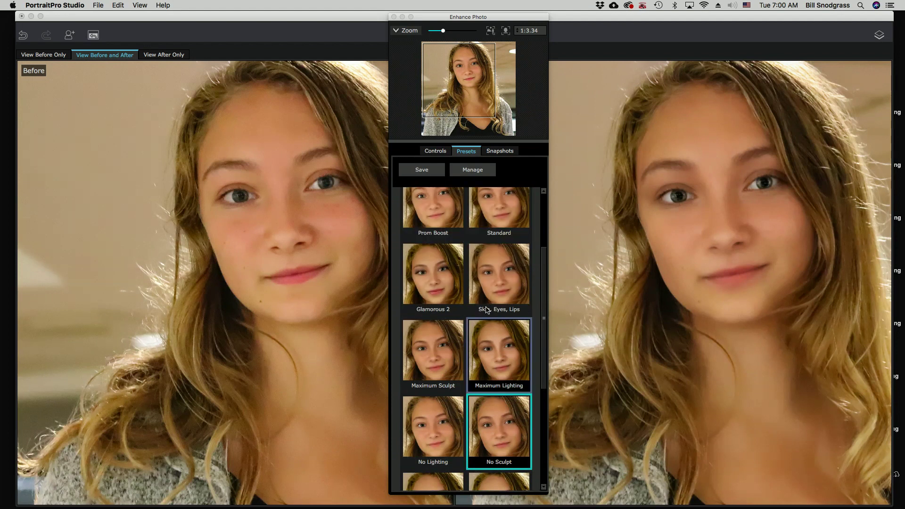
{"action": "scroll", "coordinate": [465, 244], "scroll_direction": "up", "scroll_amount": 1}
{"action": "scroll", "coordinate": [465, 244], "scroll_direction": "up", "scroll_amount": 1}
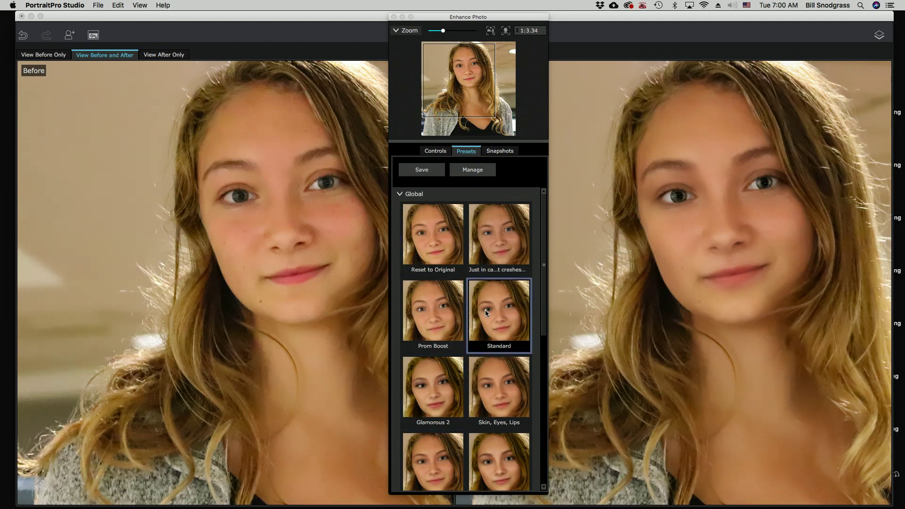
Step: Apply the Reset to Original preset and return to the enhancement controls
{"action": "left_click", "coordinate": [414, 256]}
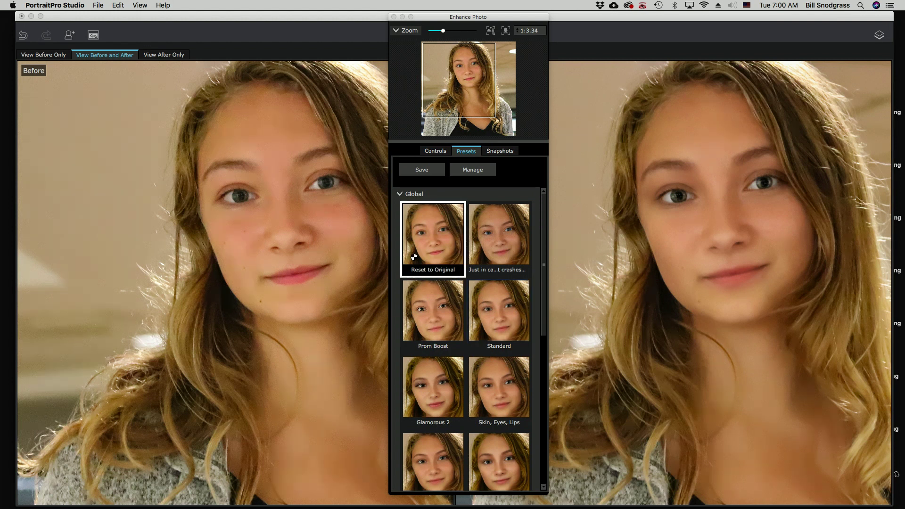
{"action": "left_click", "coordinate": [414, 256]}
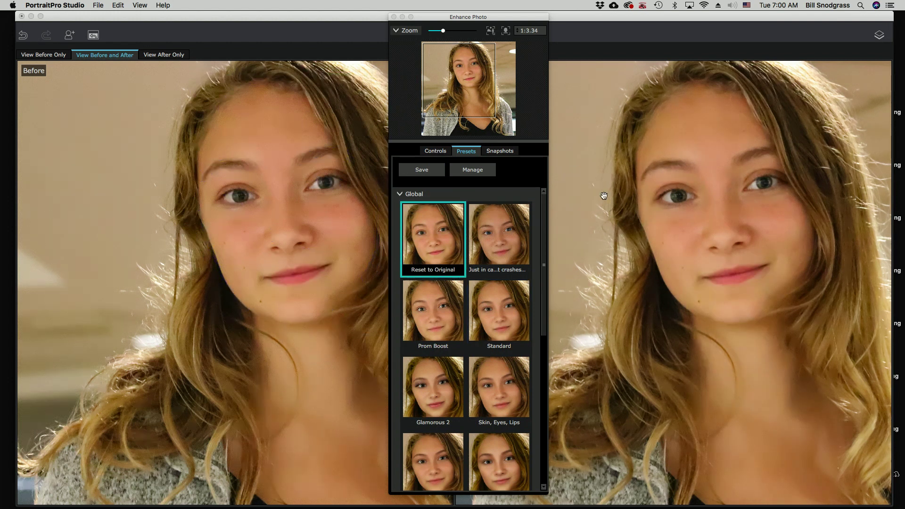
{"action": "left_click", "coordinate": [435, 152]}
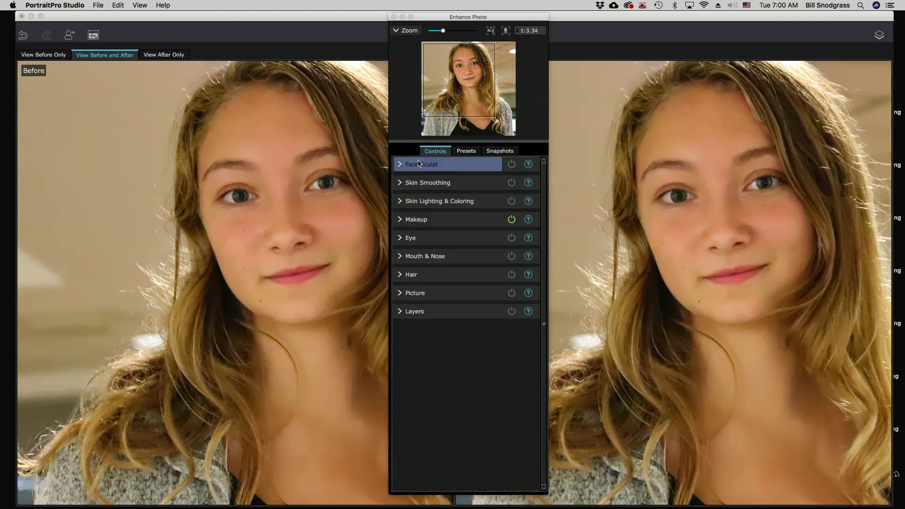
Step: Turn Makeup off and try Face Sculpt's Master Fade, leaving it at zero
{"action": "left_click", "coordinate": [511, 220]}
{"action": "left_click", "coordinate": [401, 170]}
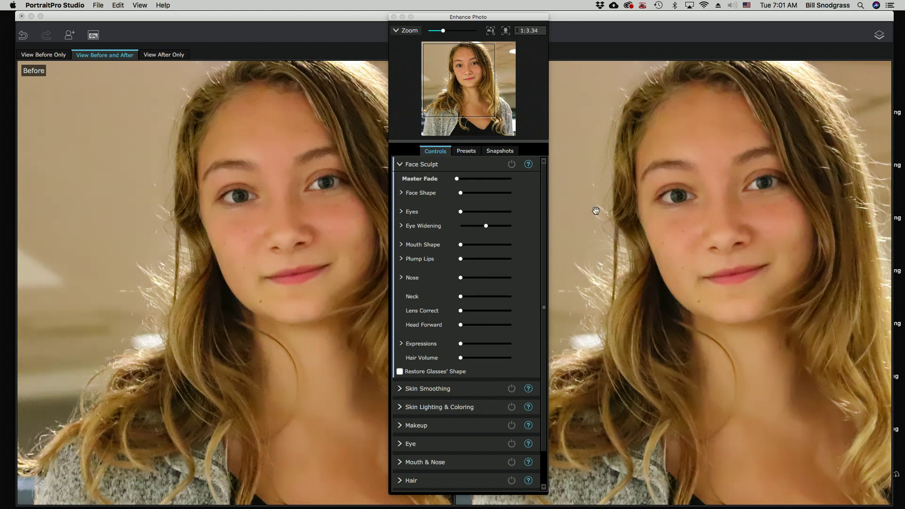
{"action": "mouse_move", "coordinate": [453, 178]}
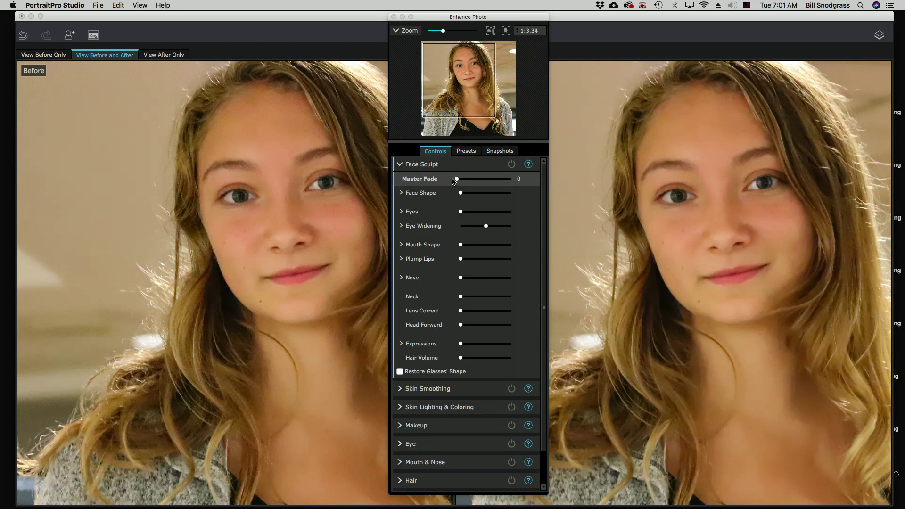
{"action": "mouse_move", "coordinate": [454, 182]}
{"action": "left_mouse_down"}
{"action": "mouse_move", "coordinate": [502, 180]}
{"action": "mouse_move", "coordinate": [455, 181]}
{"action": "left_mouse_up"}
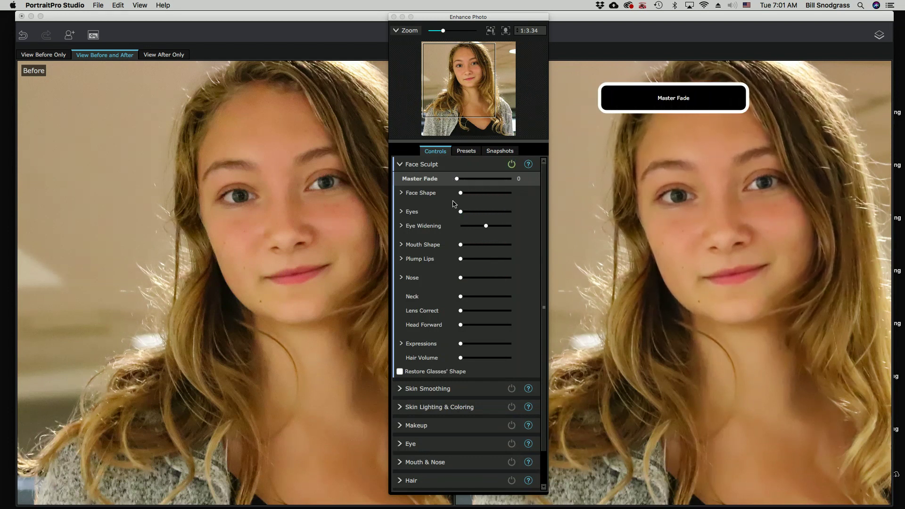
{"action": "left_click", "coordinate": [401, 165]}
Step: Set Skin Smoothing Master Fade to about 31 and Sharpen to about 23, then collapse it
{"action": "left_click", "coordinate": [402, 184]}
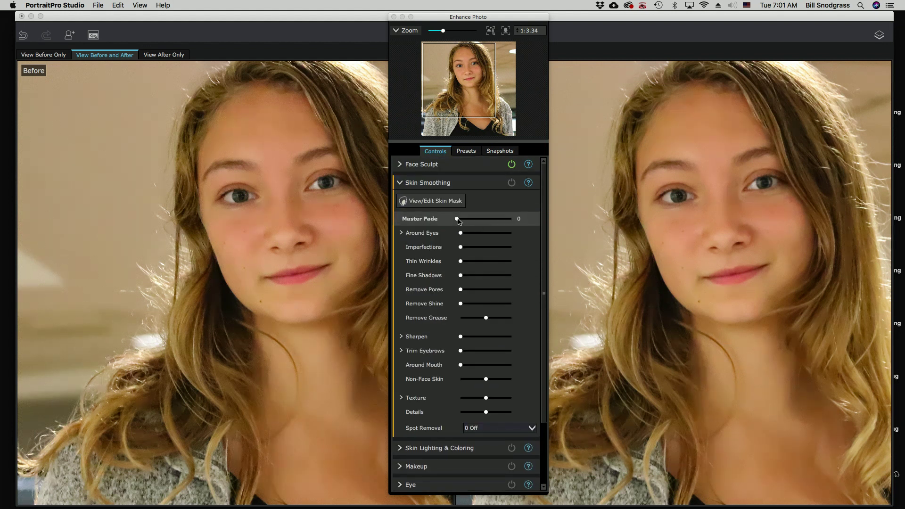
{"action": "left_click_drag", "start_coordinate": [458, 222], "coordinate": [481, 222]}
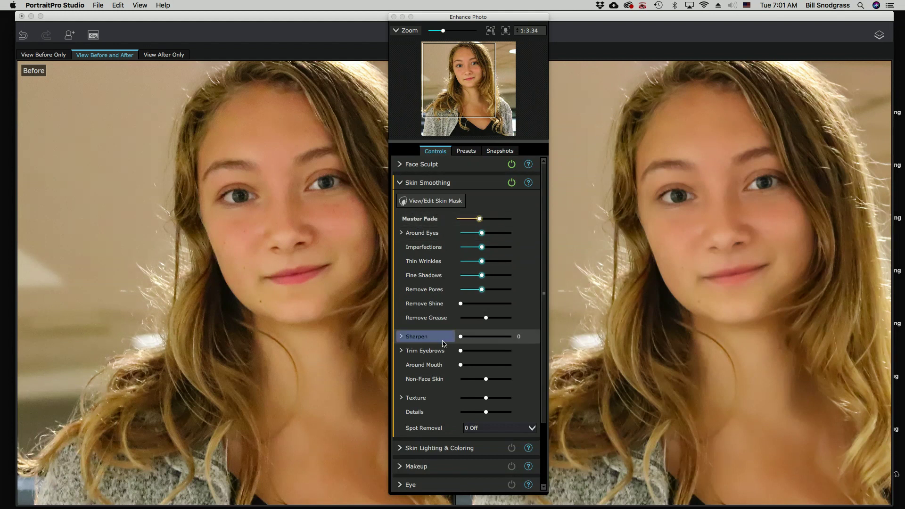
{"action": "left_click_drag", "start_coordinate": [461, 338], "coordinate": [473, 340]}
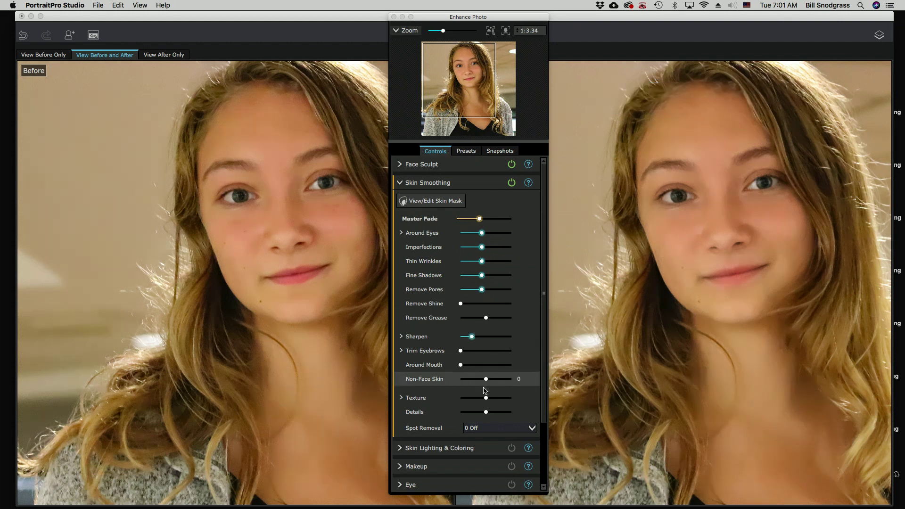
{"action": "scroll", "coordinate": [484, 382], "scroll_direction": "down", "scroll_amount": 3}
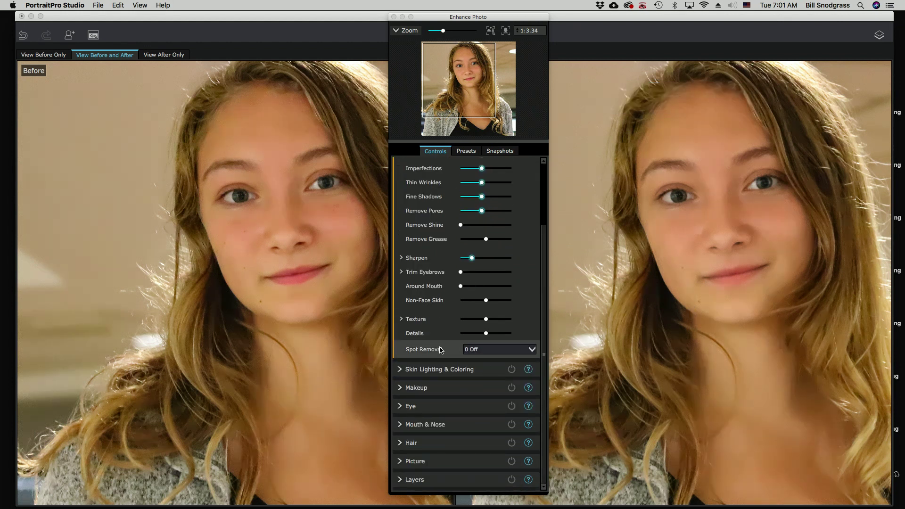
{"action": "scroll", "coordinate": [433, 170], "scroll_direction": "up", "scroll_amount": 3}
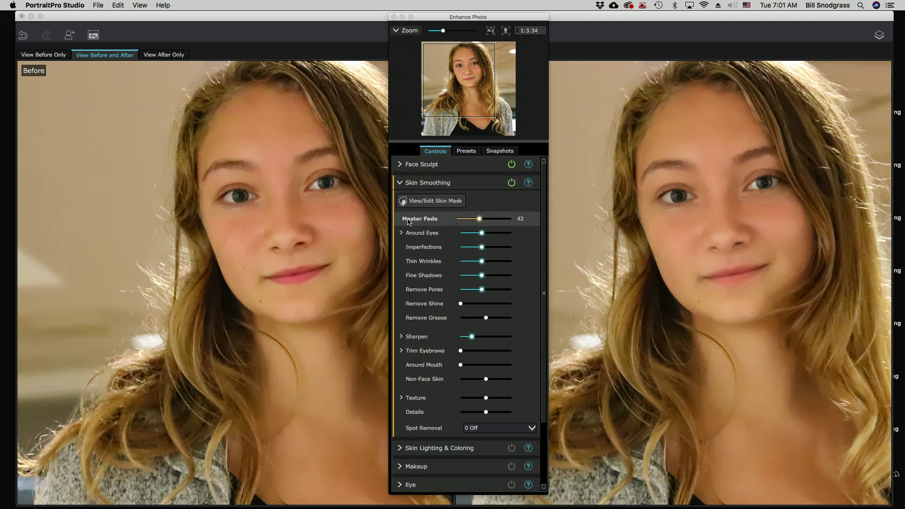
{"action": "left_click", "coordinate": [404, 183]}
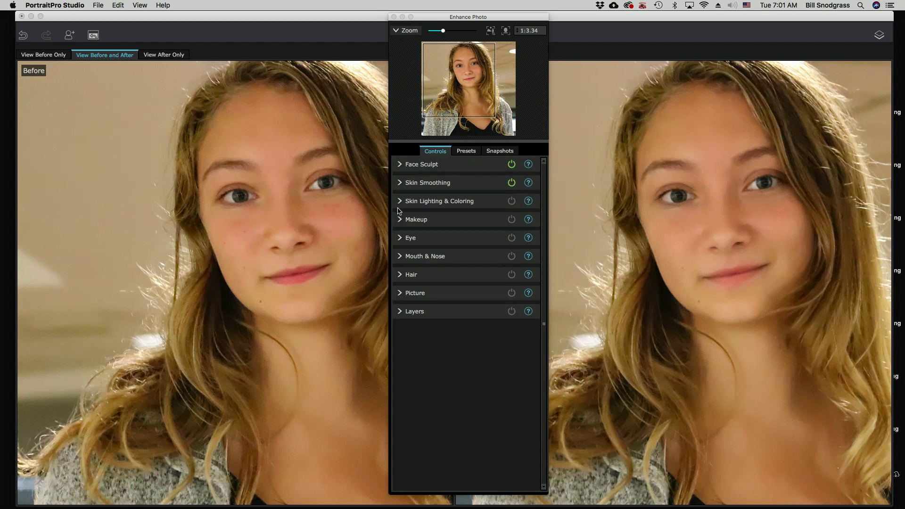
Step: Set skin lighting contrast to 100 and move the light to the upper right
{"action": "left_click", "coordinate": [398, 201]}
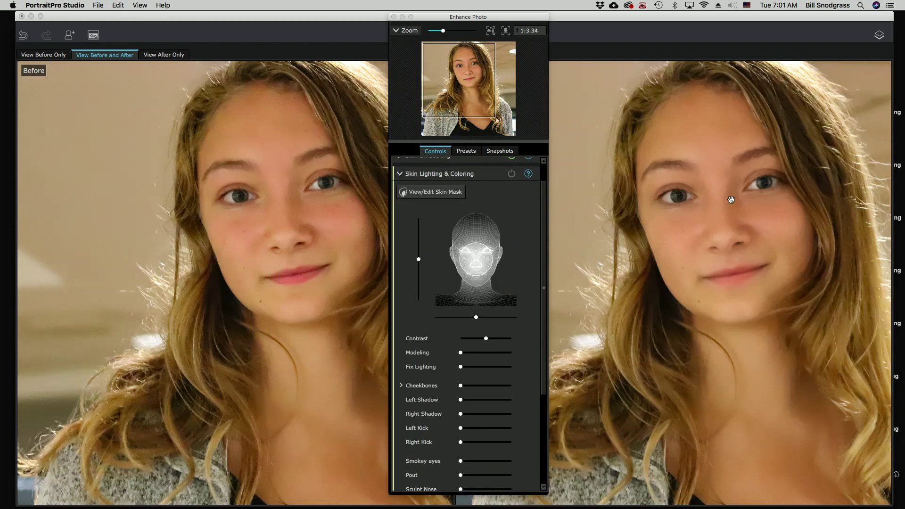
{"action": "left_click_drag", "start_coordinate": [485, 263], "coordinate": [464, 264]}
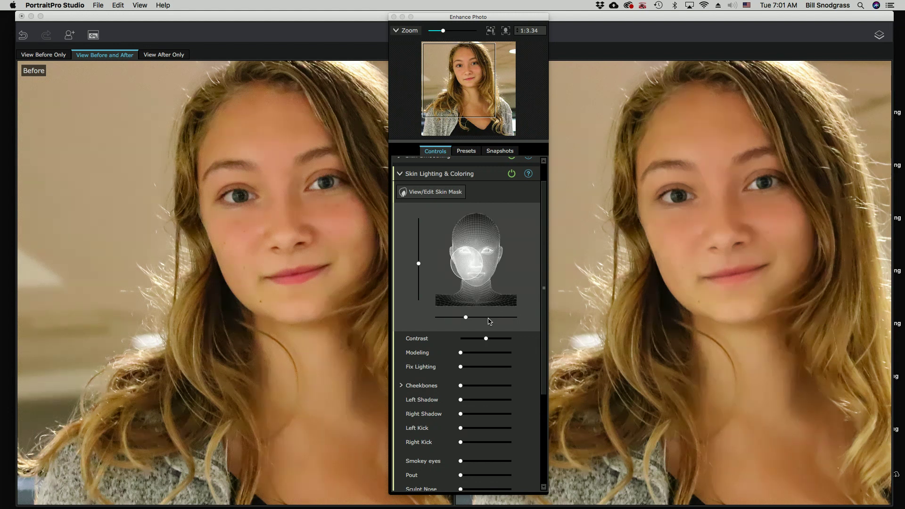
{"action": "mouse_move", "coordinate": [485, 343]}
{"action": "left_mouse_down"}
{"action": "mouse_move", "coordinate": [534, 344]}
{"action": "mouse_move", "coordinate": [431, 342]}
{"action": "left_mouse_up"}
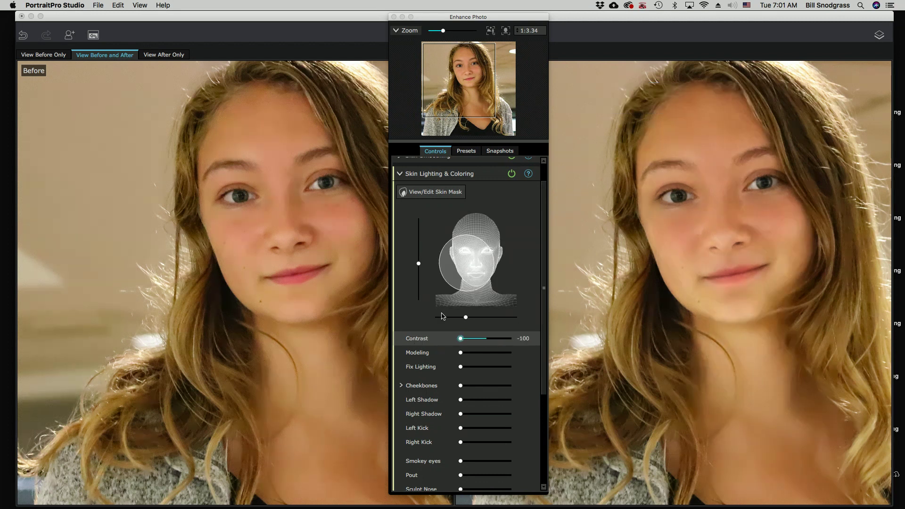
{"action": "scroll", "coordinate": [429, 346], "scroll_direction": "up", "scroll_amount": 2}
{"action": "mouse_move", "coordinate": [460, 271]}
{"action": "left_mouse_down"}
{"action": "mouse_move", "coordinate": [497, 263]}
{"action": "mouse_move", "coordinate": [470, 253]}
{"action": "left_mouse_up"}
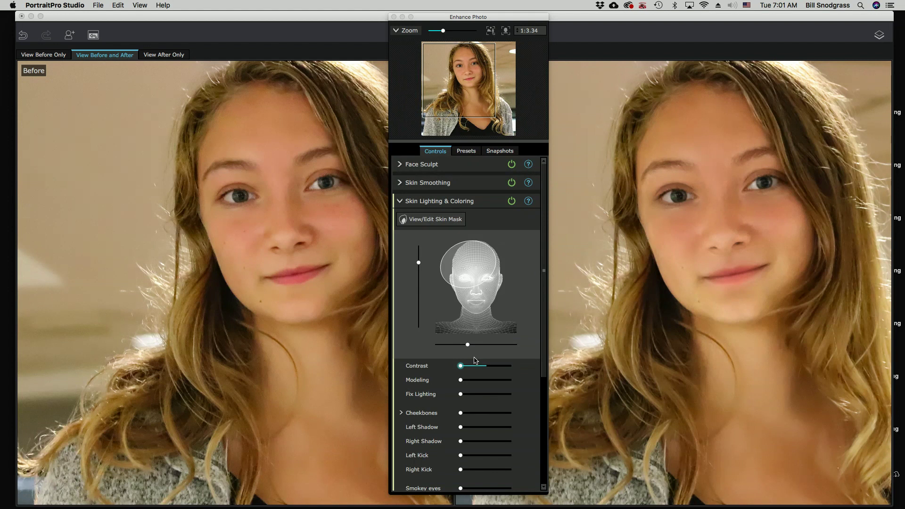
Step: Compare skin lighting on and off, add a little Modeling, and collapse the section
{"action": "left_click", "coordinate": [509, 204]}
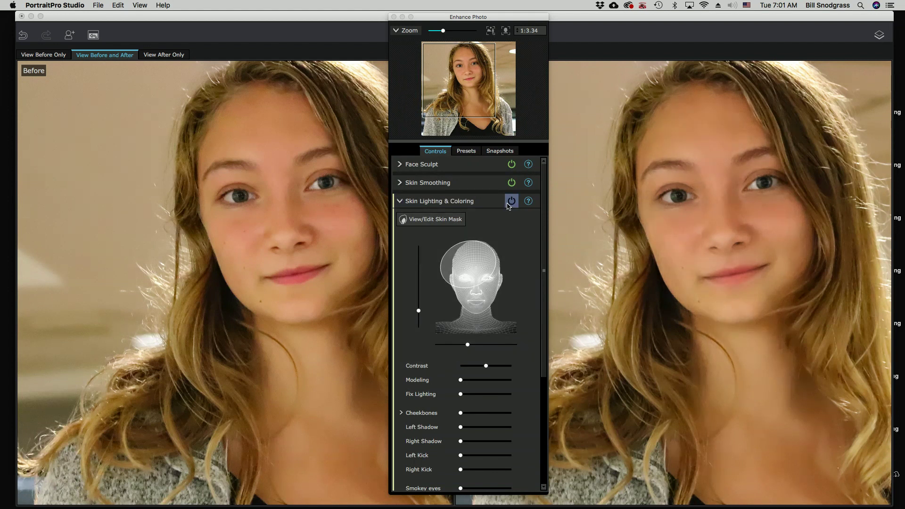
{"action": "left_click", "coordinate": [509, 204]}
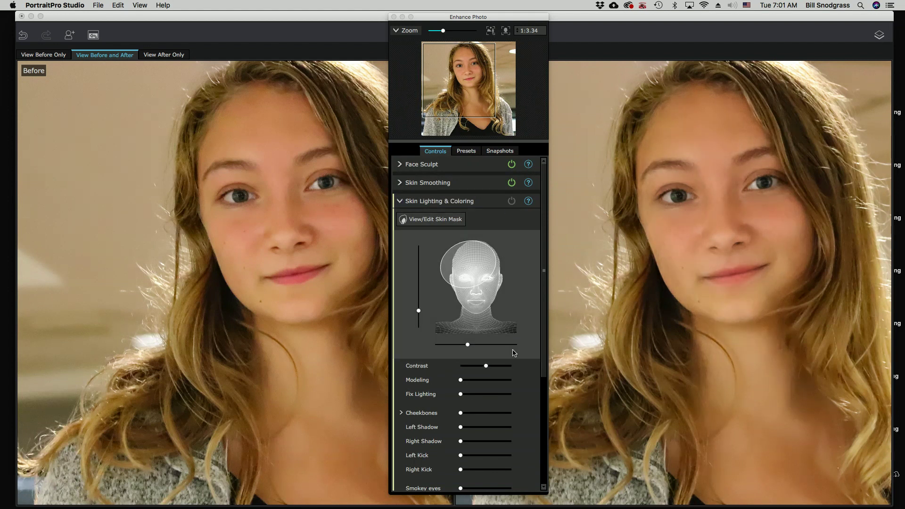
{"action": "scroll", "coordinate": [508, 361], "scroll_direction": "down", "scroll_amount": 5}
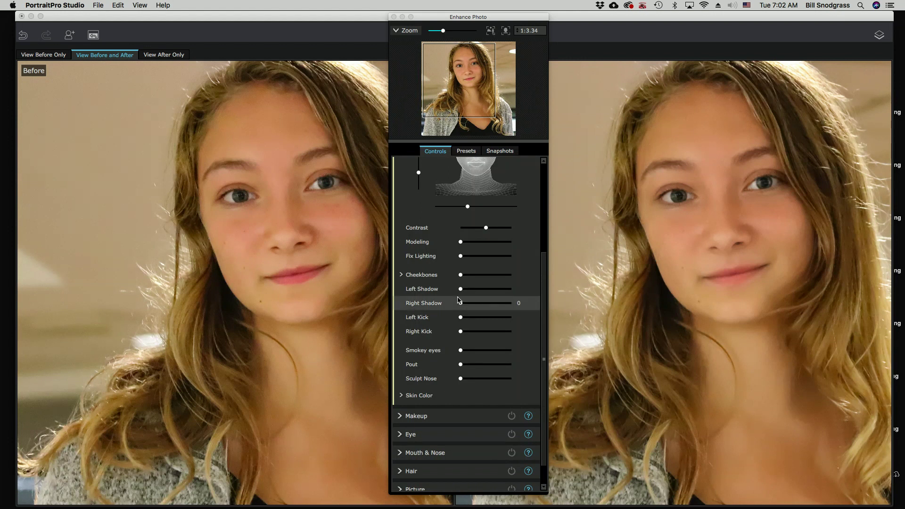
{"action": "left_click_drag", "start_coordinate": [460, 298], "coordinate": [472, 297]}
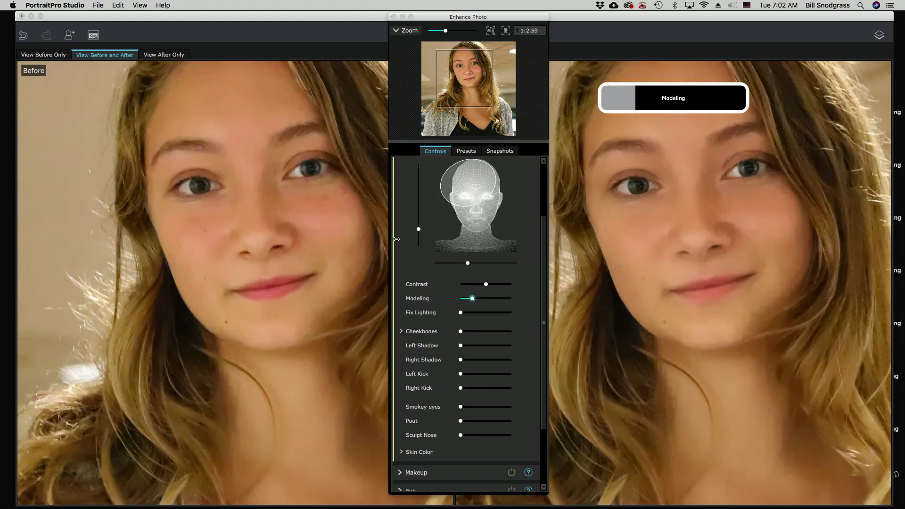
{"action": "scroll", "coordinate": [425, 256], "scroll_direction": "up", "scroll_amount": 3}
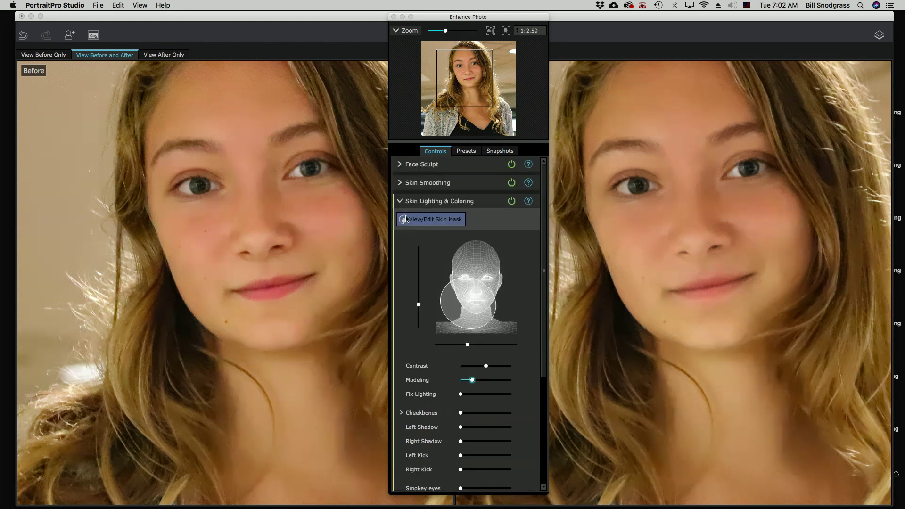
{"action": "left_click", "coordinate": [401, 201]}
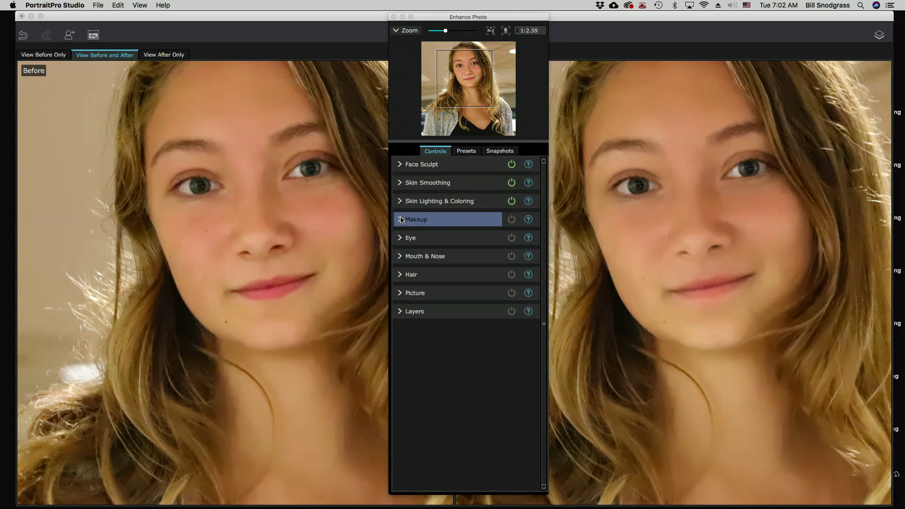
{"action": "left_click", "coordinate": [401, 220]}
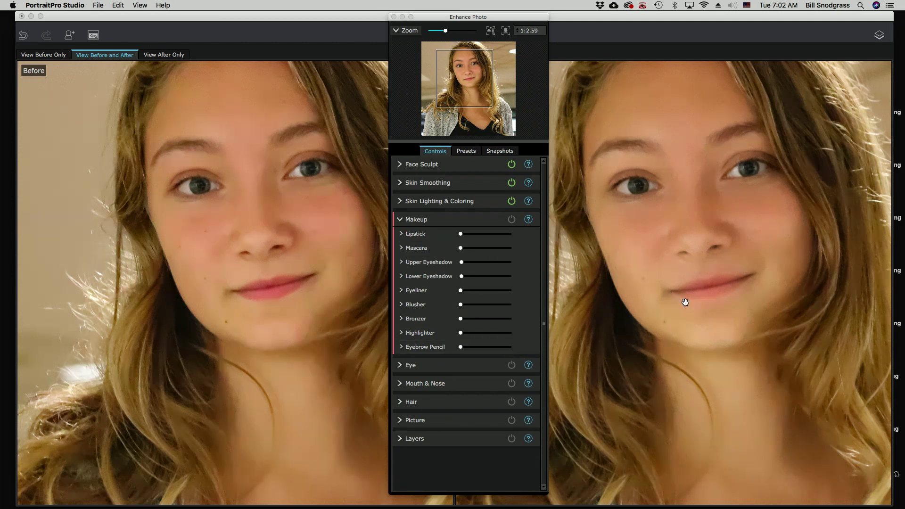
{"action": "scroll", "coordinate": [713, 263], "scroll_direction": "down", "scroll_amount": 5}
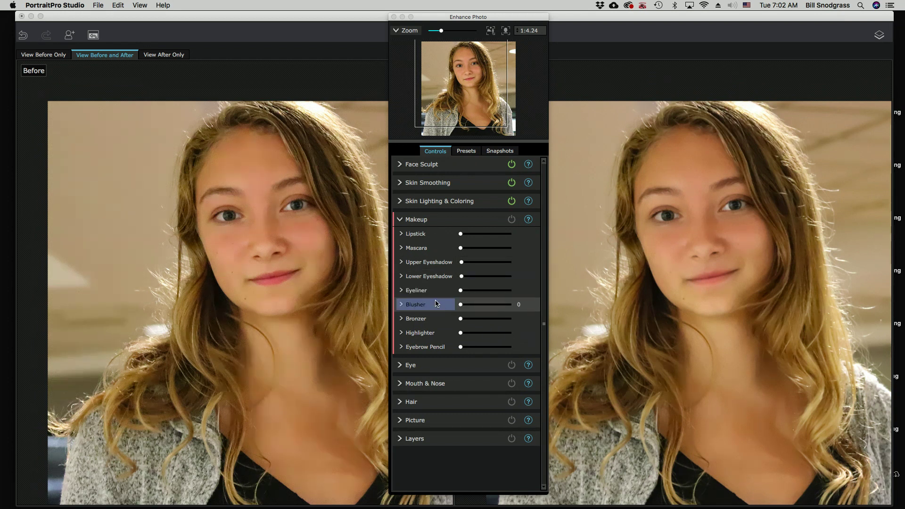
Step: Add eyebrow pencil around 43 and lipstick around 30
{"action": "left_click", "coordinate": [401, 347]}
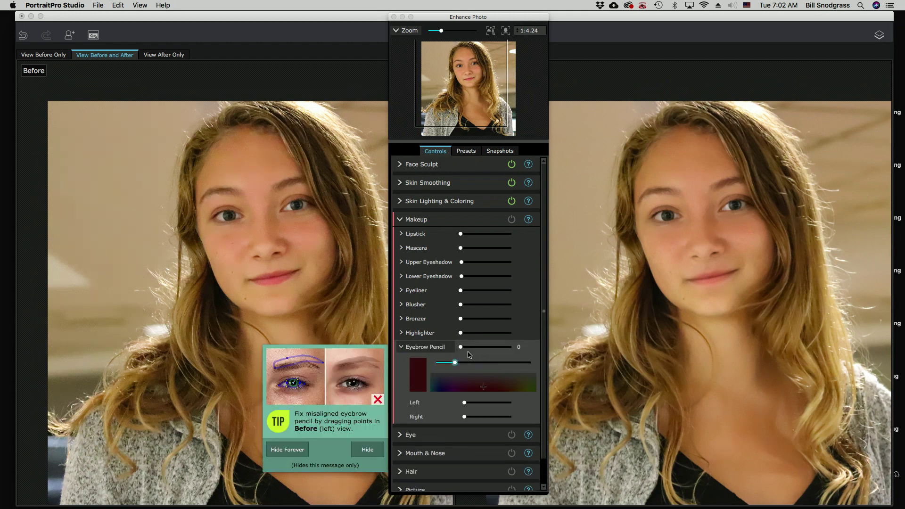
{"action": "left_click_drag", "start_coordinate": [464, 352], "coordinate": [484, 354]}
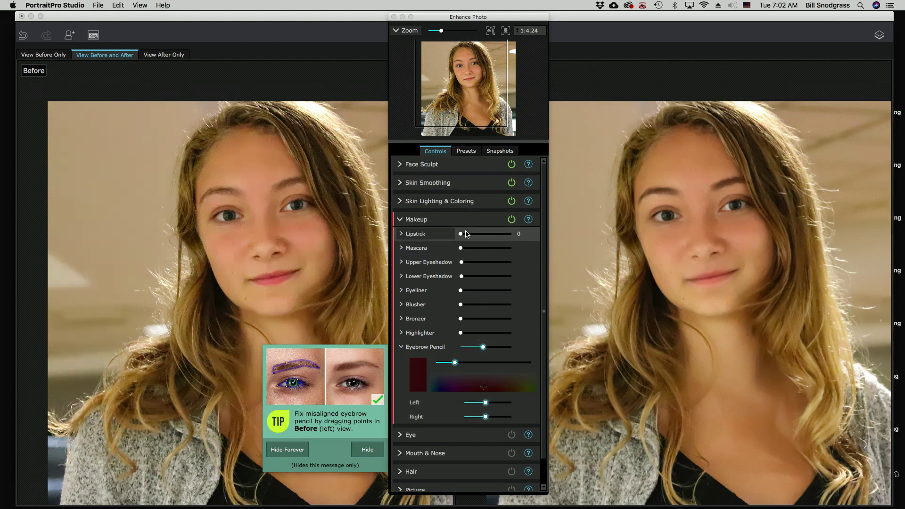
{"action": "left_click_drag", "start_coordinate": [460, 234], "coordinate": [475, 236]}
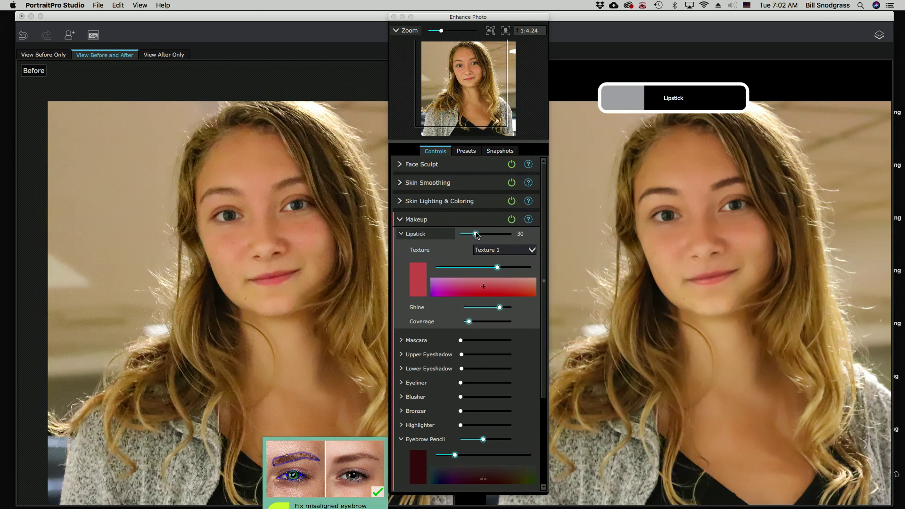
Step: Set the lipstick to Texture 3 and collapse Makeup, keeping it switched on
{"action": "left_click", "coordinate": [524, 251]}
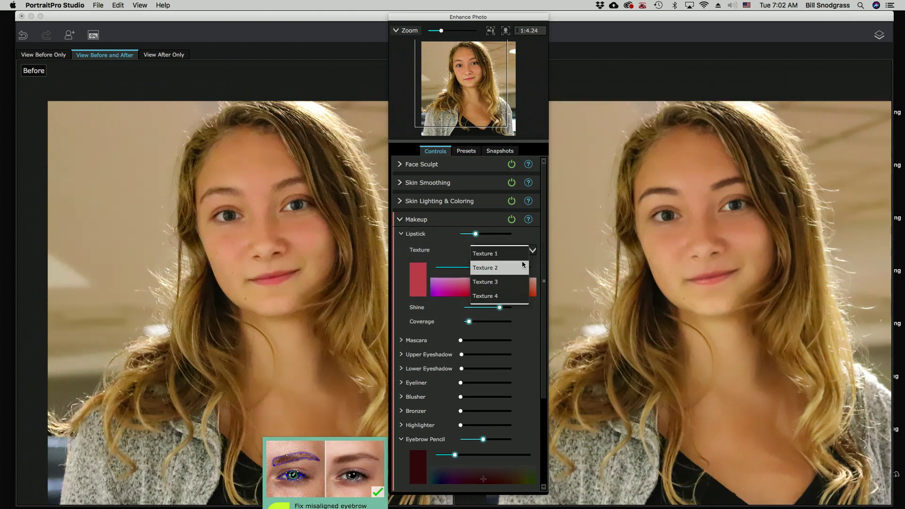
{"action": "left_click", "coordinate": [524, 266]}
{"action": "left_click", "coordinate": [523, 254]}
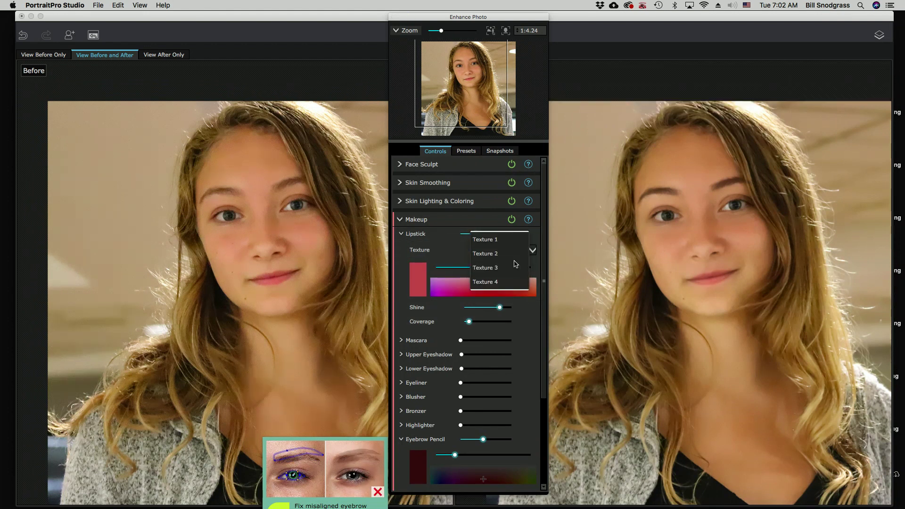
{"action": "left_click", "coordinate": [400, 221]}
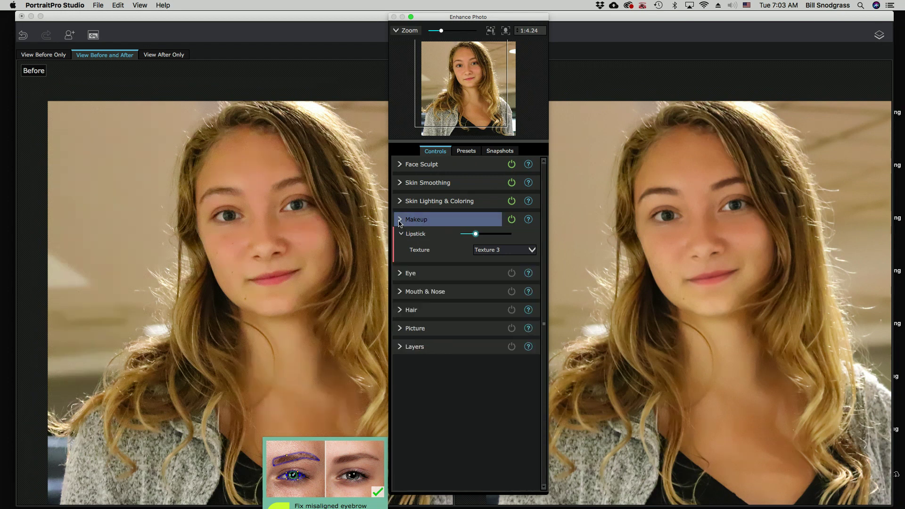
{"action": "left_click", "coordinate": [512, 219]}
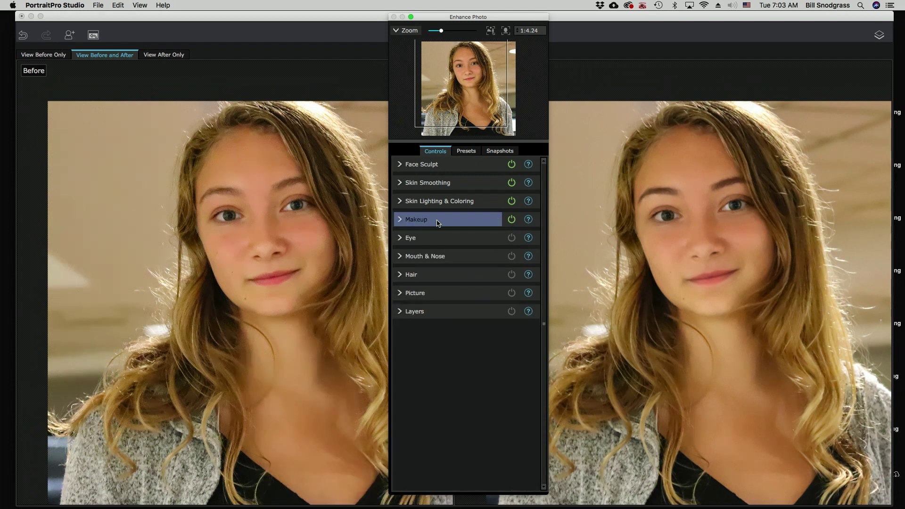
Step: Whiten the eyes to 50, add a little Clean Eyes, and raise Sharpen Eyes
{"action": "left_click", "coordinate": [402, 238]}
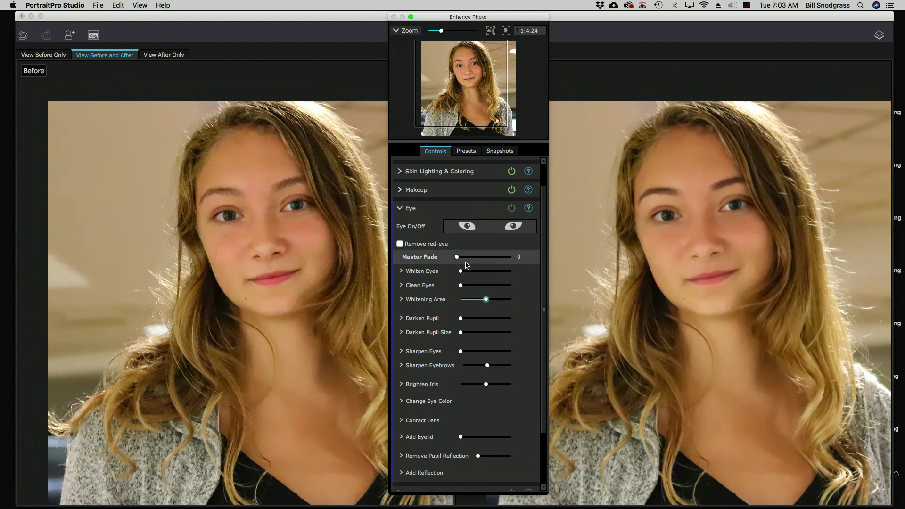
{"action": "left_click_drag", "start_coordinate": [461, 271], "coordinate": [491, 273]}
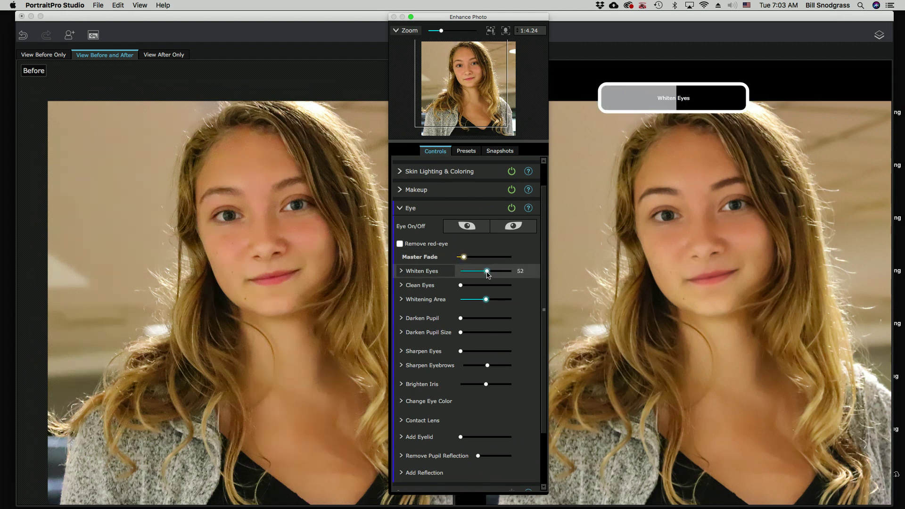
{"action": "left_click_drag", "start_coordinate": [461, 285], "coordinate": [470, 288]}
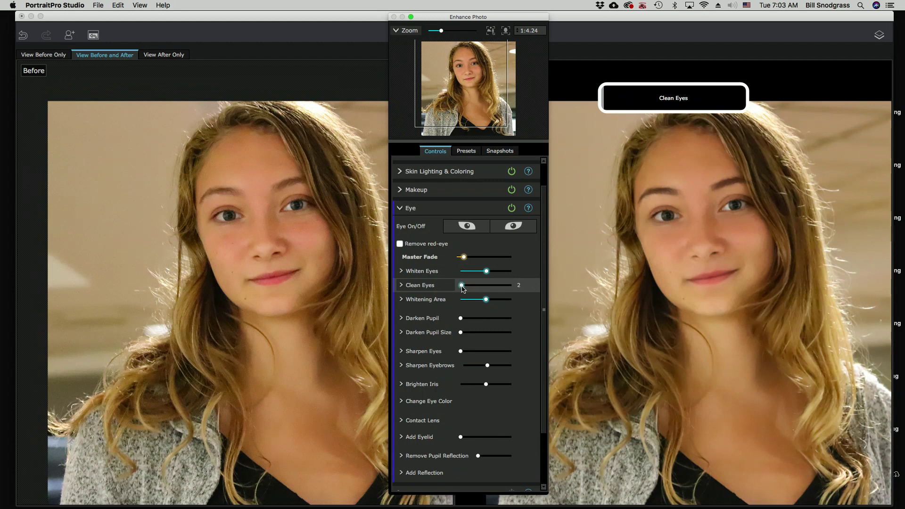
{"action": "scroll", "coordinate": [462, 364], "scroll_direction": "down", "scroll_amount": 3}
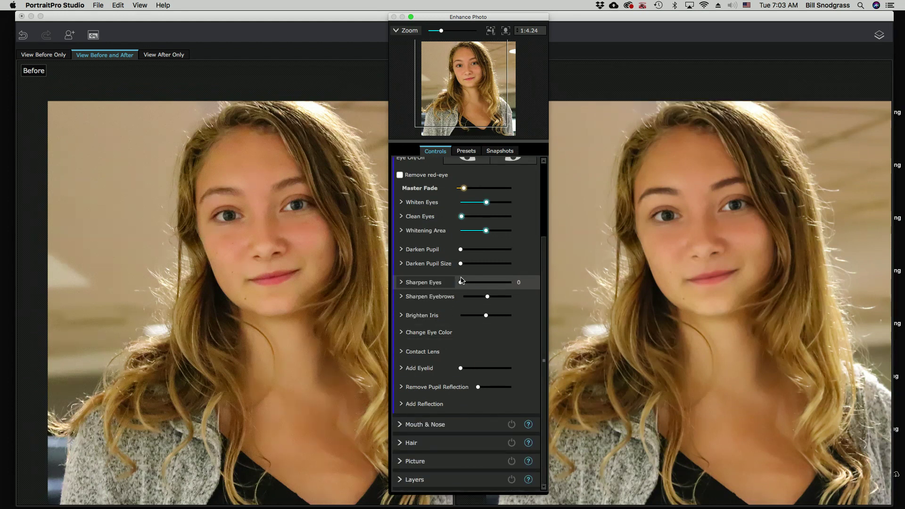
{"action": "left_click_drag", "start_coordinate": [461, 285], "coordinate": [475, 283]}
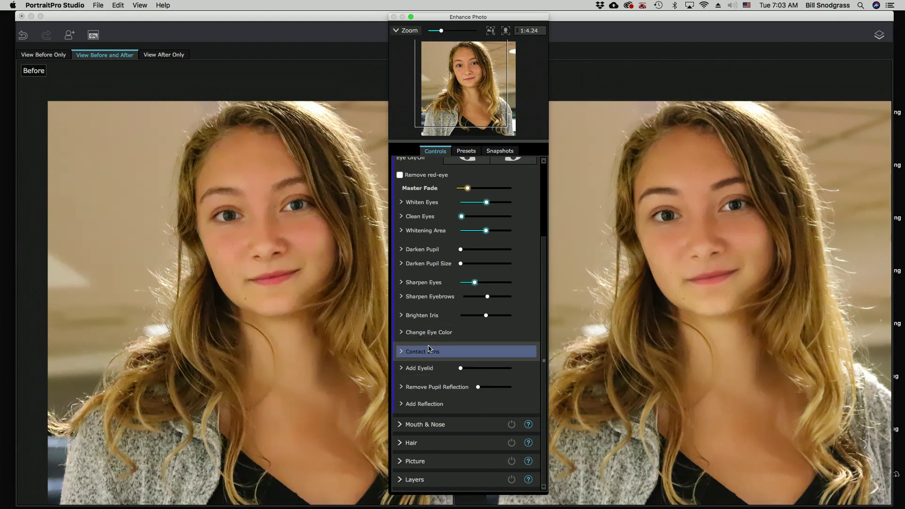
{"action": "left_click", "coordinate": [406, 349]}
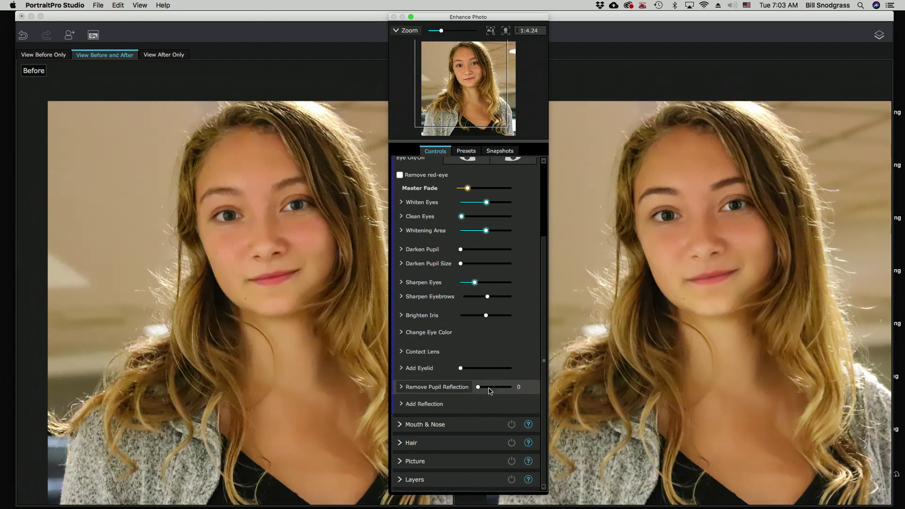
{"action": "scroll", "coordinate": [503, 372], "scroll_direction": "up", "scroll_amount": 2}
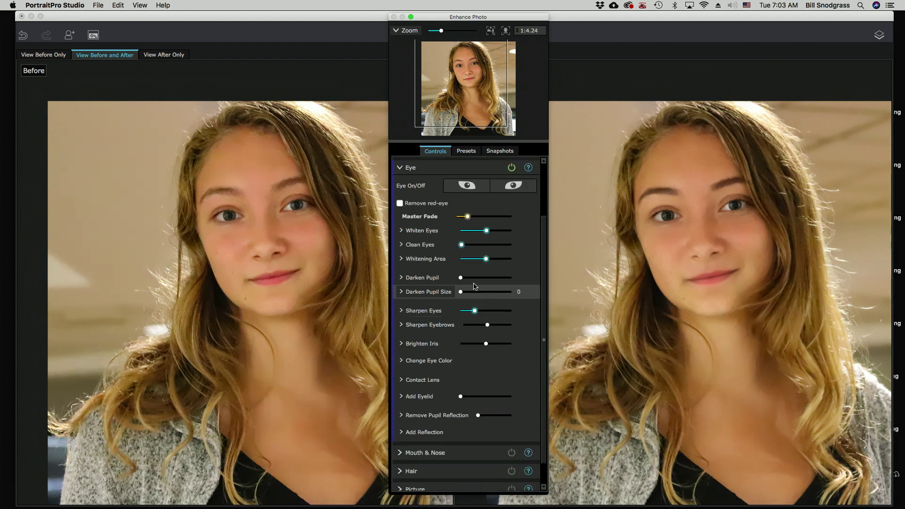
{"action": "left_click", "coordinate": [404, 168]}
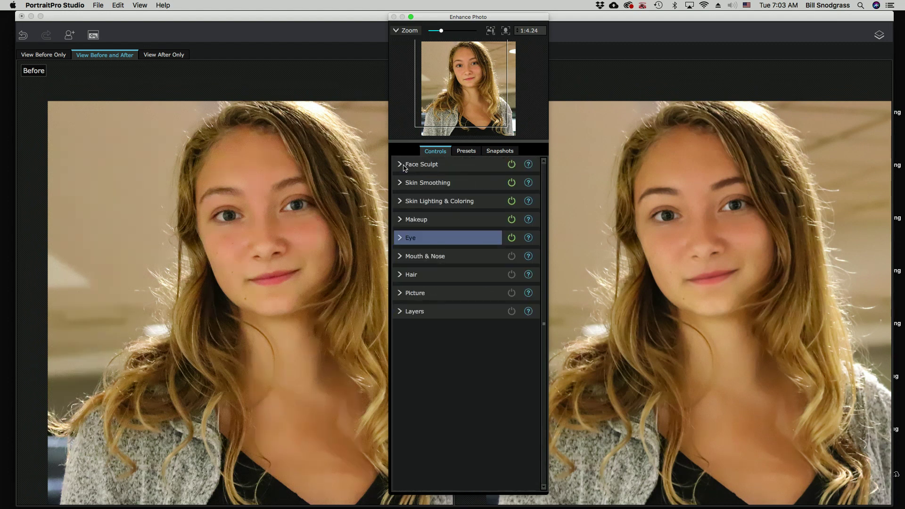
Step: Turn on Mouth & Nose enhancement, trying Moisten Lips but leaving it at zero
{"action": "left_click", "coordinate": [401, 259]}
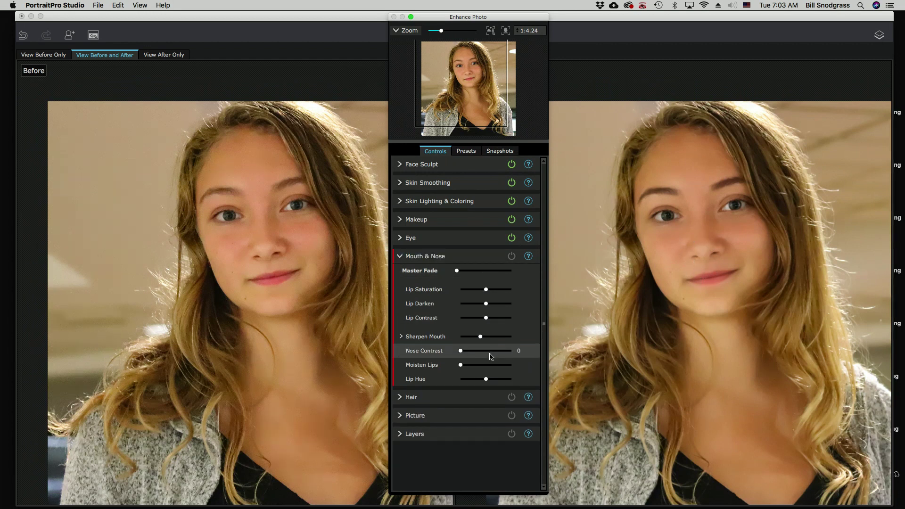
{"action": "left_click_drag", "start_coordinate": [460, 365], "coordinate": [456, 366]}
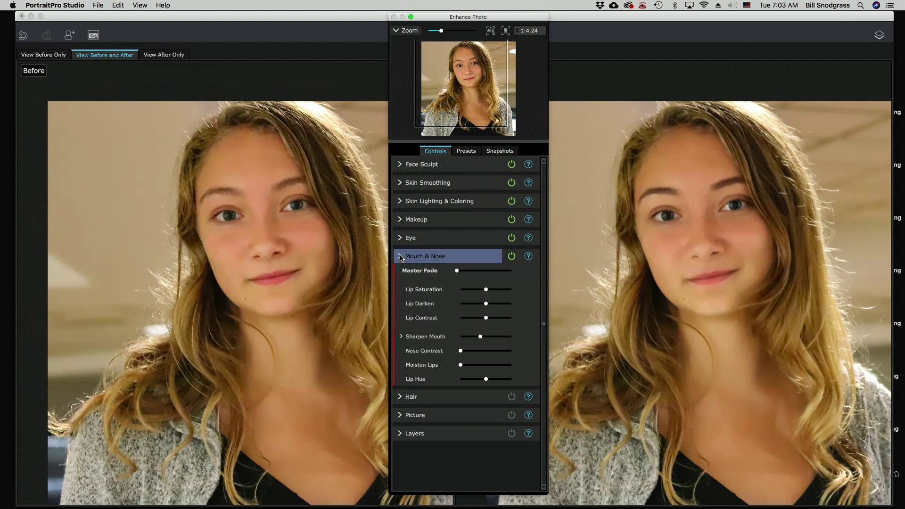
{"action": "left_click", "coordinate": [400, 258]}
Step: Mark out the hair area with the Hair Mask Brushes and confirm it
{"action": "left_click", "coordinate": [399, 280]}
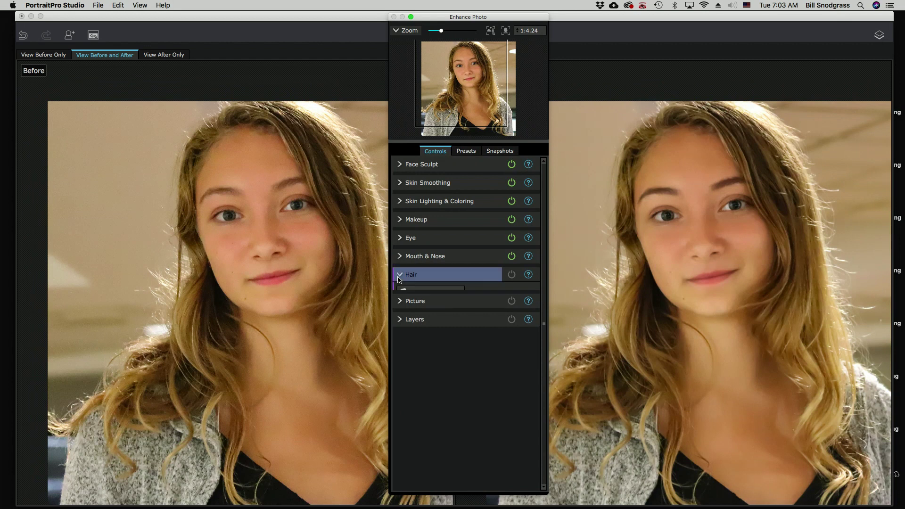
{"action": "left_click", "coordinate": [436, 292]}
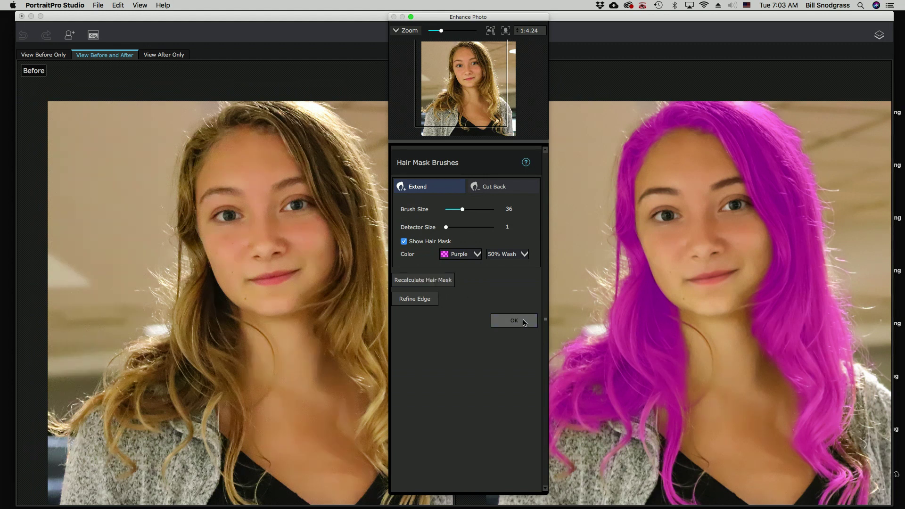
{"action": "left_click", "coordinate": [514, 320]}
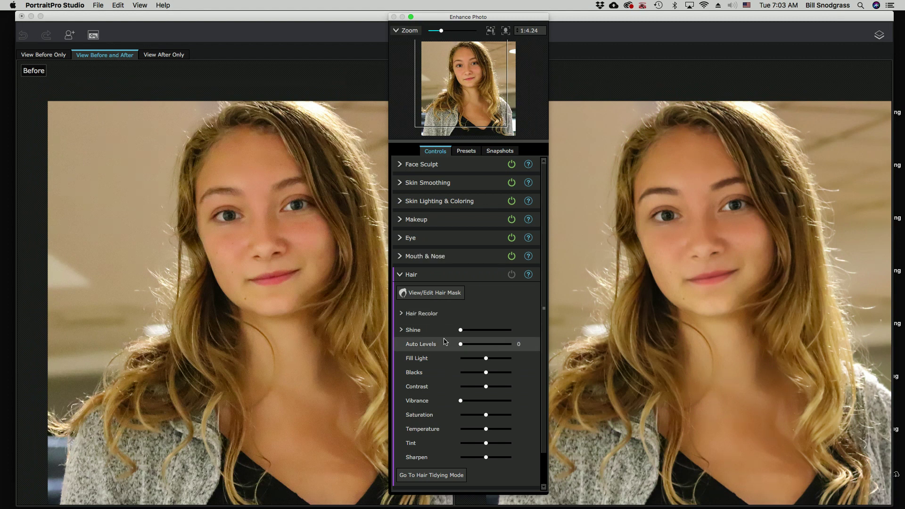
Step: Try Dark then Medium auburn hair colours, then switch hair recolouring off
{"action": "left_click", "coordinate": [400, 315]}
{"action": "scroll", "coordinate": [485, 425], "scroll_direction": "down", "scroll_amount": 3}
{"action": "scroll", "coordinate": [484, 424], "scroll_direction": "down", "scroll_amount": 3}
{"action": "scroll", "coordinate": [484, 424], "scroll_direction": "down", "scroll_amount": 3}
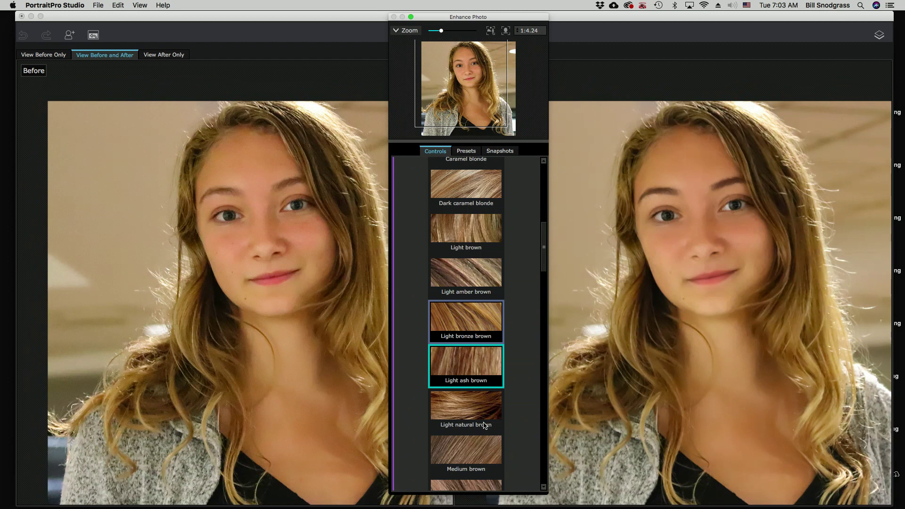
{"action": "scroll", "coordinate": [484, 424], "scroll_direction": "down", "scroll_amount": 2}
{"action": "scroll", "coordinate": [485, 425], "scroll_direction": "down", "scroll_amount": 2}
{"action": "scroll", "coordinate": [485, 424], "scroll_direction": "down", "scroll_amount": 2}
{"action": "scroll", "coordinate": [484, 424], "scroll_direction": "down", "scroll_amount": 2}
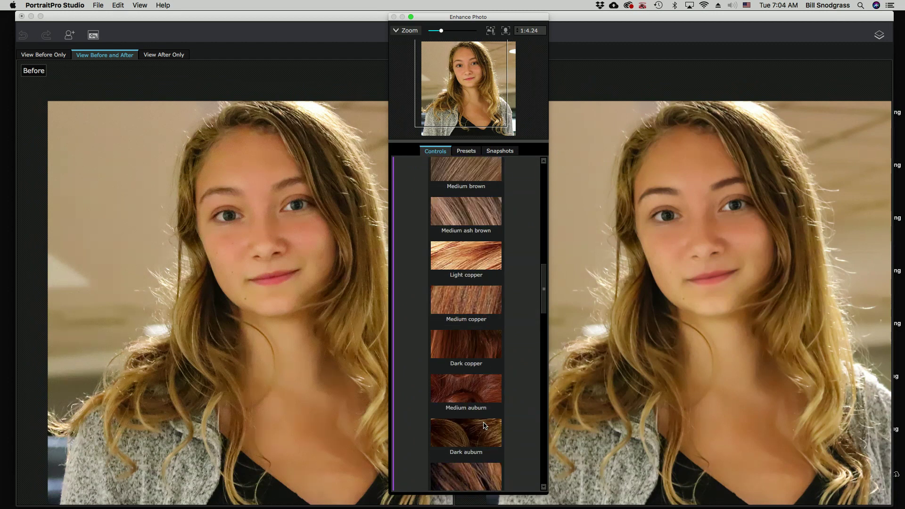
{"action": "left_click", "coordinate": [485, 425]}
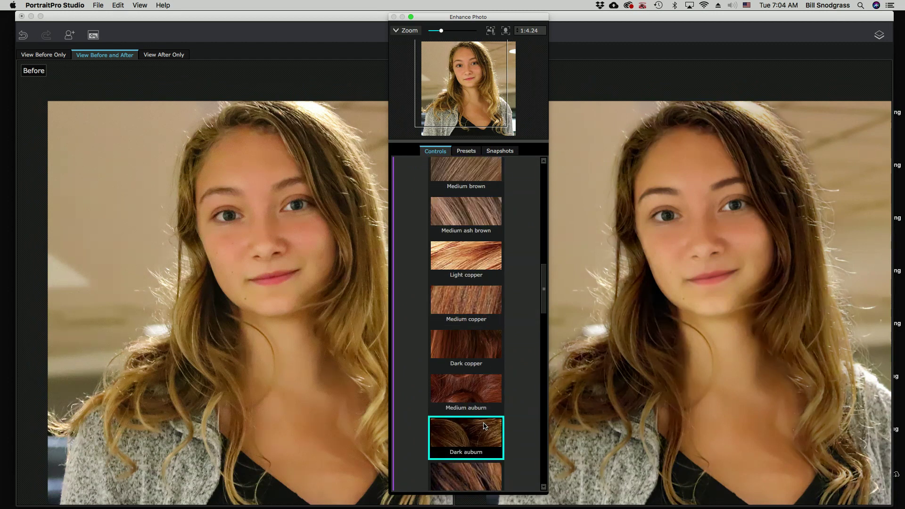
{"action": "left_click", "coordinate": [467, 382]}
{"action": "scroll", "coordinate": [467, 382], "scroll_direction": "up", "scroll_amount": 1}
{"action": "scroll", "coordinate": [467, 382], "scroll_direction": "up", "scroll_amount": 4}
{"action": "scroll", "coordinate": [466, 380], "scroll_direction": "up", "scroll_amount": 3}
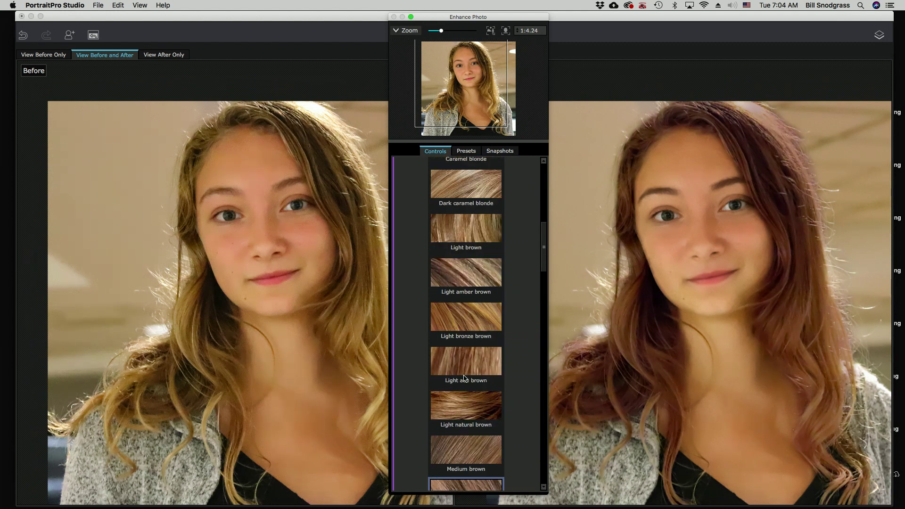
{"action": "scroll", "coordinate": [467, 381], "scroll_direction": "up", "scroll_amount": 3}
{"action": "scroll", "coordinate": [453, 368], "scroll_direction": "up", "scroll_amount": 3}
{"action": "scroll", "coordinate": [438, 358], "scroll_direction": "up", "scroll_amount": 3}
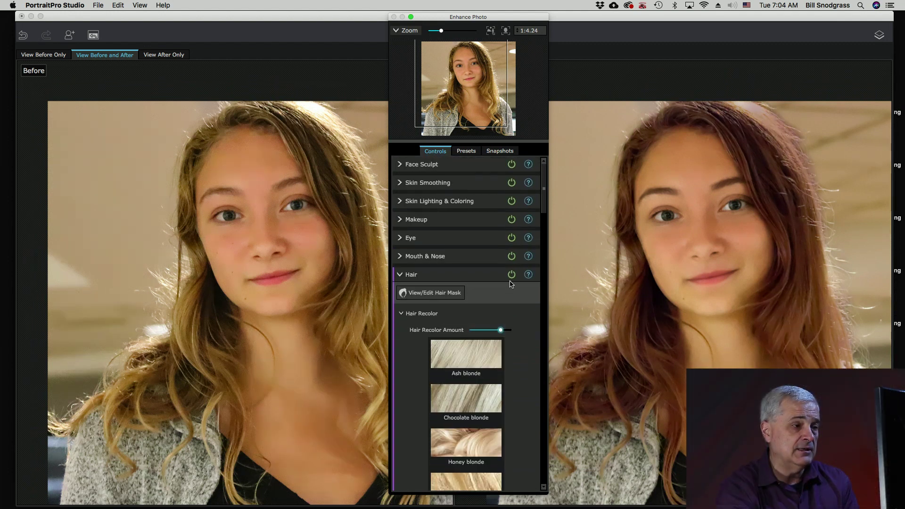
{"action": "left_click", "coordinate": [444, 333]}
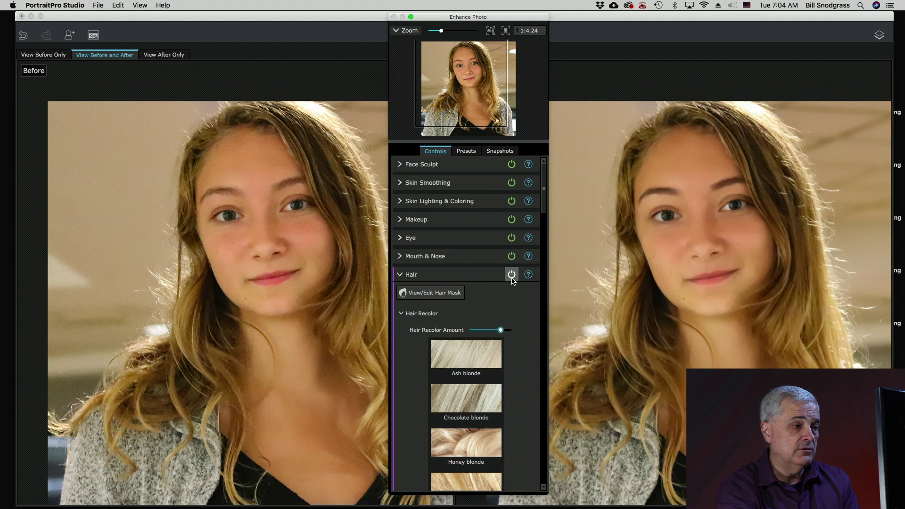
{"action": "left_click", "coordinate": [398, 277]}
{"action": "left_click", "coordinate": [399, 294]}
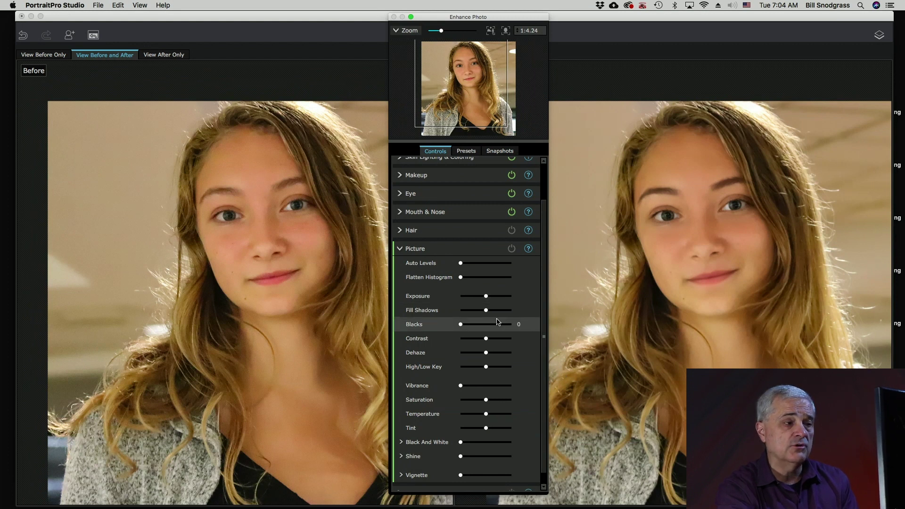
Step: Try a low-key look and boosted vibrance, reset both to neutral, and nudge Temperature
{"action": "left_click_drag", "start_coordinate": [485, 367], "coordinate": [523, 376]}
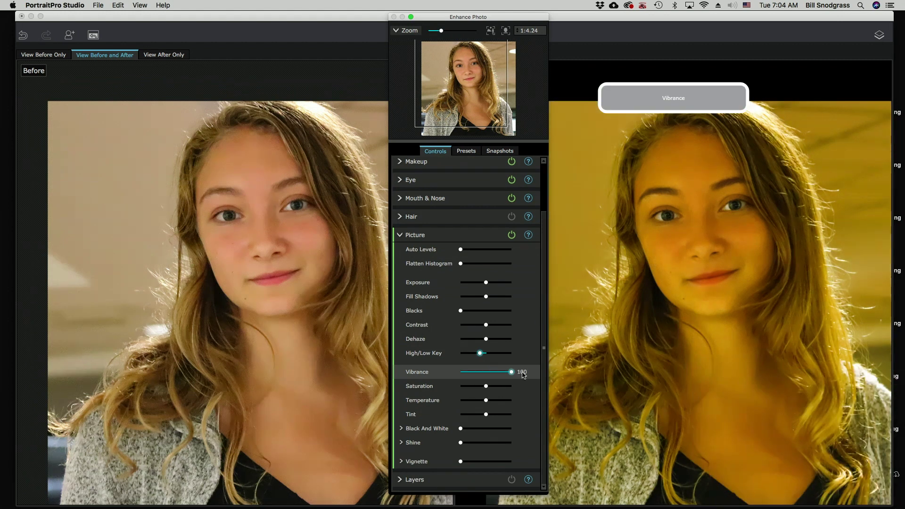
{"action": "left_click_drag", "start_coordinate": [524, 376], "coordinate": [462, 372]}
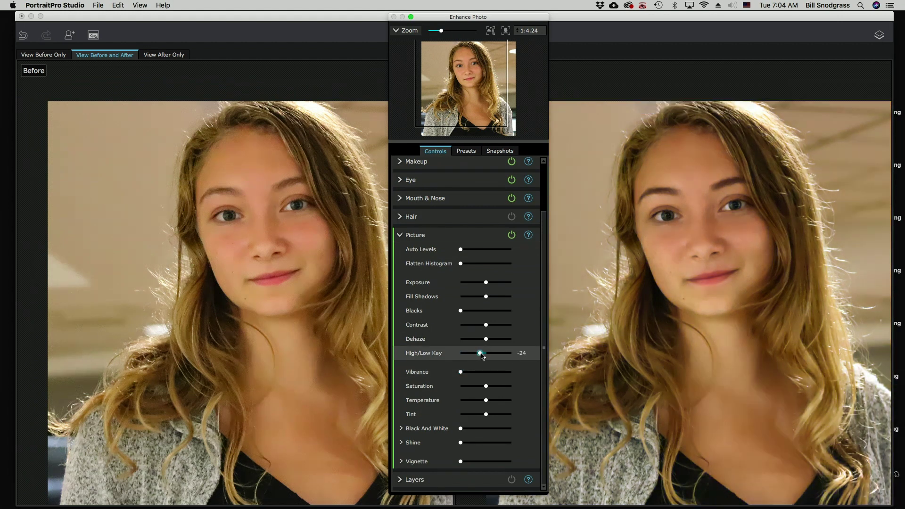
{"action": "double_click", "coordinate": [482, 356]}
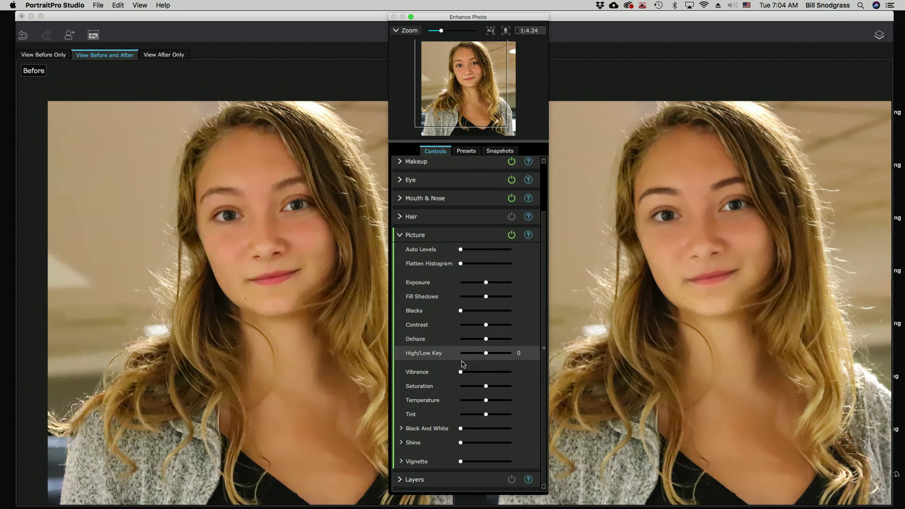
{"action": "left_click", "coordinate": [464, 401]}
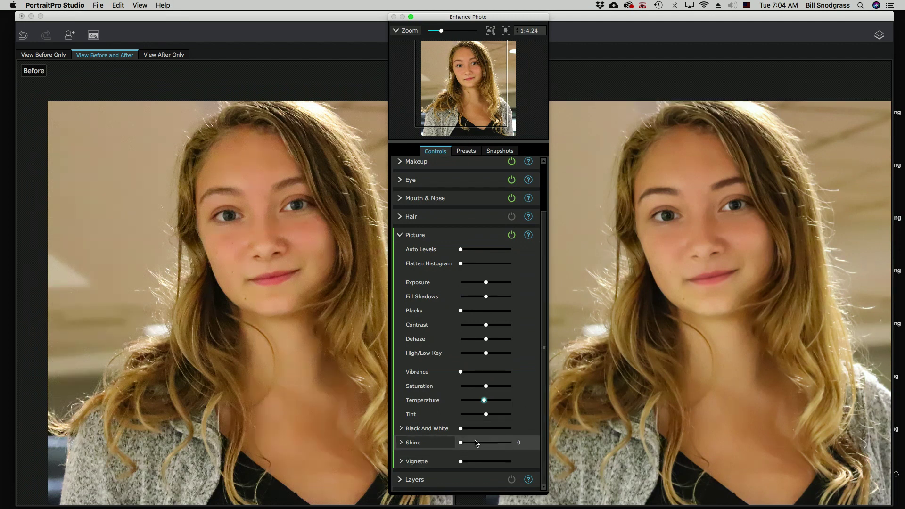
{"action": "left_click", "coordinate": [406, 466]}
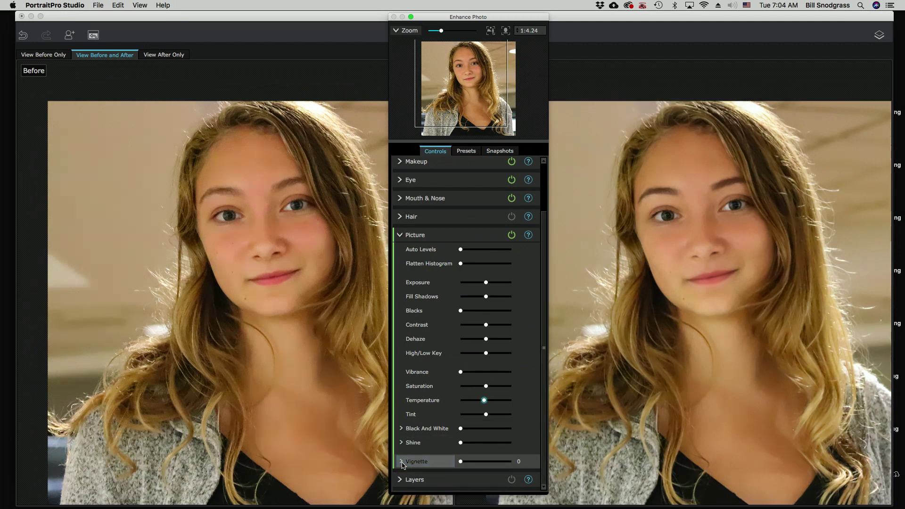
{"action": "left_click", "coordinate": [401, 462]}
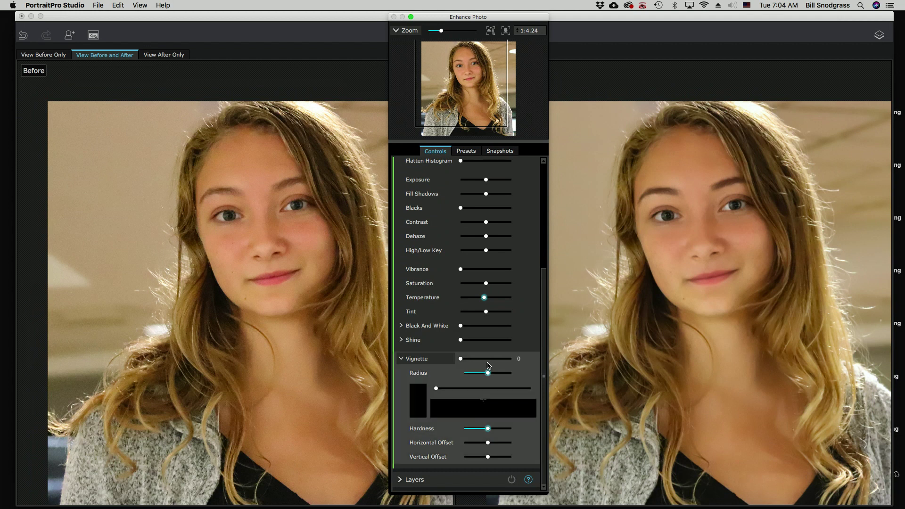
{"action": "left_click_drag", "start_coordinate": [461, 359], "coordinate": [494, 355]}
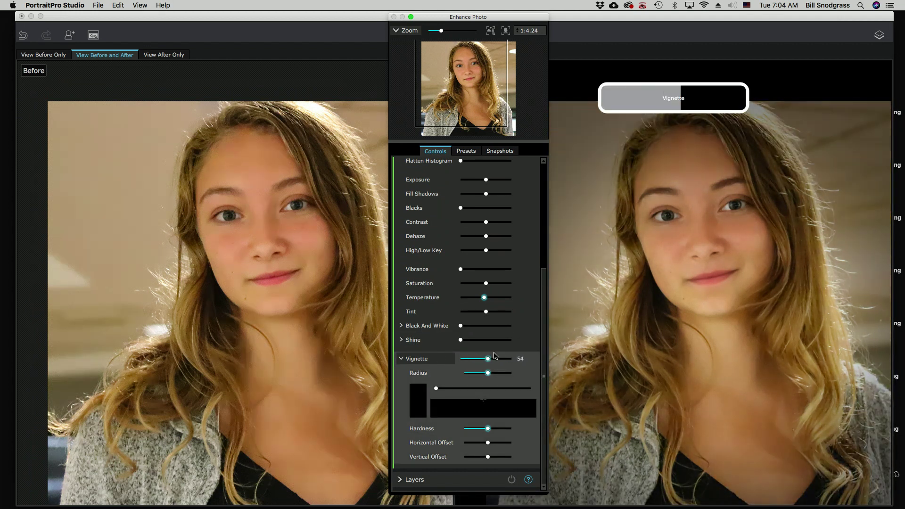
{"action": "left_click_drag", "start_coordinate": [495, 356], "coordinate": [512, 359]}
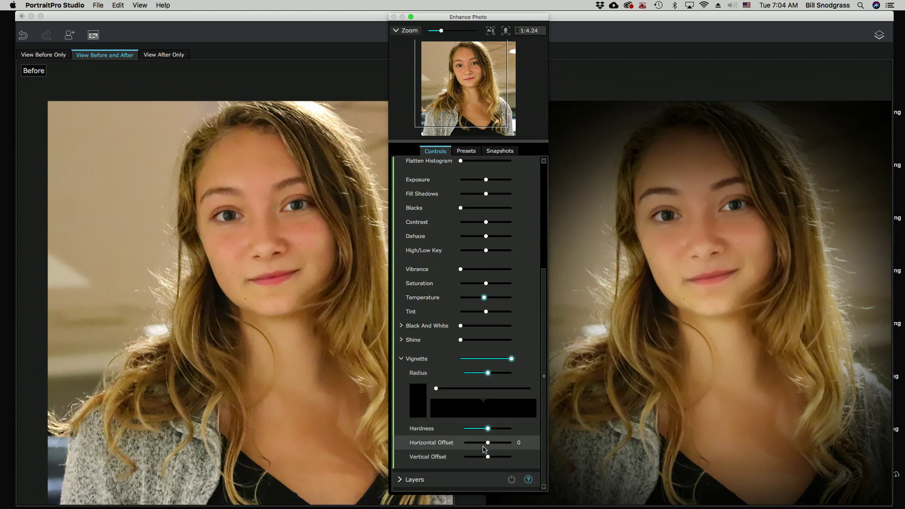
{"action": "mouse_move", "coordinate": [487, 429]}
{"action": "left_mouse_down"}
{"action": "mouse_move", "coordinate": [514, 429]}
{"action": "mouse_move", "coordinate": [476, 428]}
{"action": "left_mouse_up"}
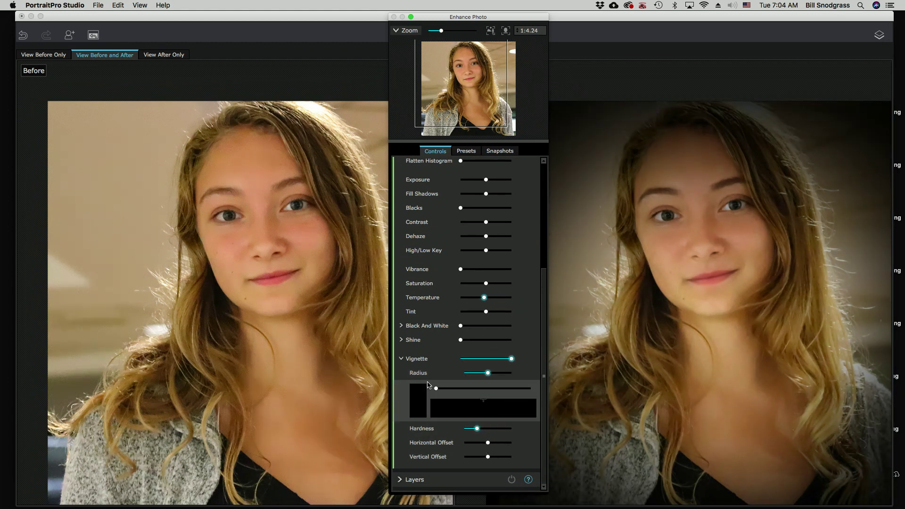
{"action": "left_click_drag", "start_coordinate": [511, 363], "coordinate": [459, 364]}
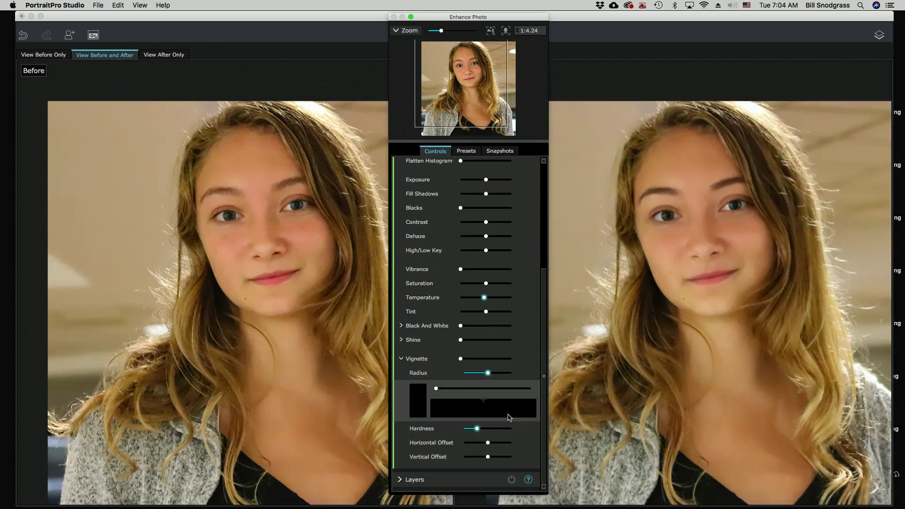
{"action": "left_click", "coordinate": [401, 359]}
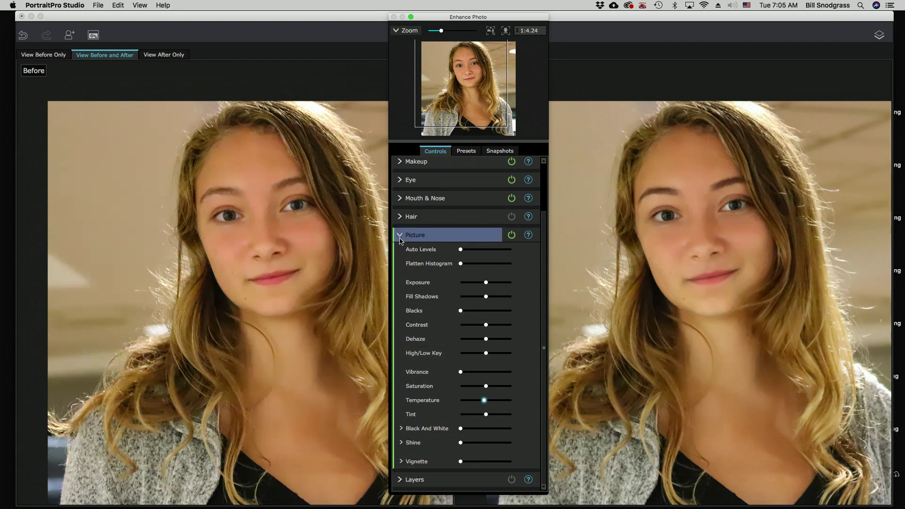
{"action": "left_click", "coordinate": [401, 236]}
Step: Expand Layers to view the background options, then collapse it again
{"action": "left_click", "coordinate": [436, 315]}
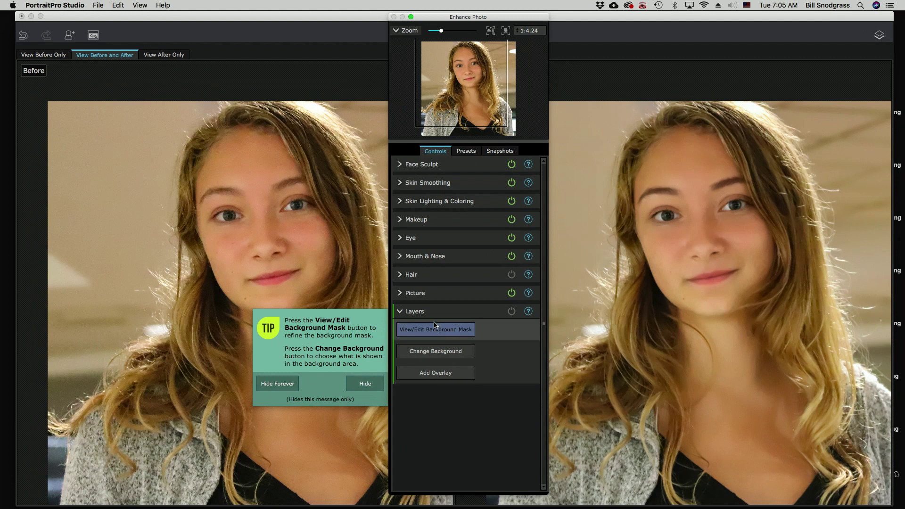
{"action": "left_click", "coordinate": [403, 315]}
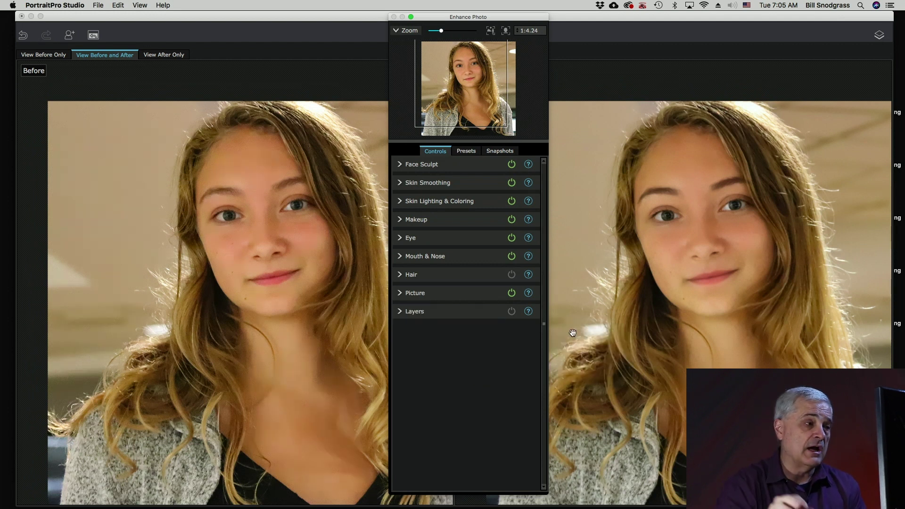
{"action": "scroll", "coordinate": [572, 332], "scroll_direction": "up", "scroll_amount": 1}
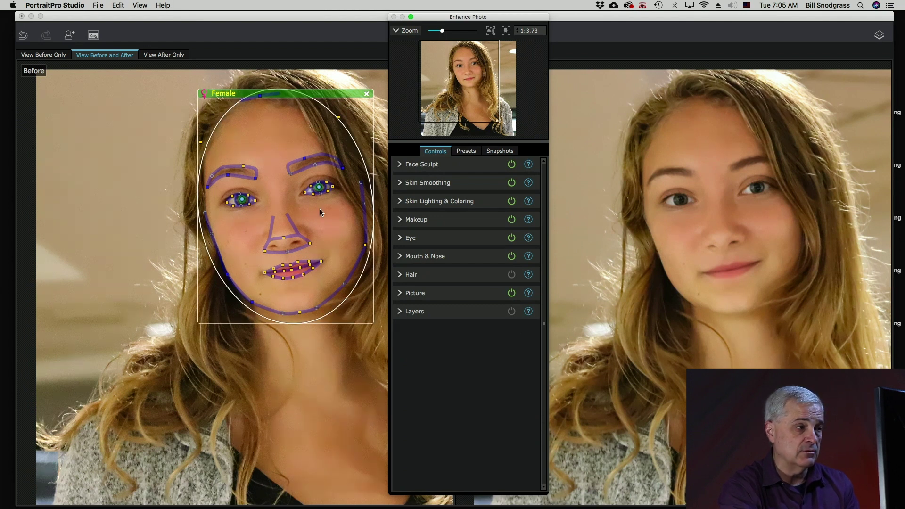
{"action": "scroll", "coordinate": [319, 209], "scroll_direction": "up", "scroll_amount": 2}
{"action": "scroll", "coordinate": [292, 206], "scroll_direction": "up", "scroll_amount": 5}
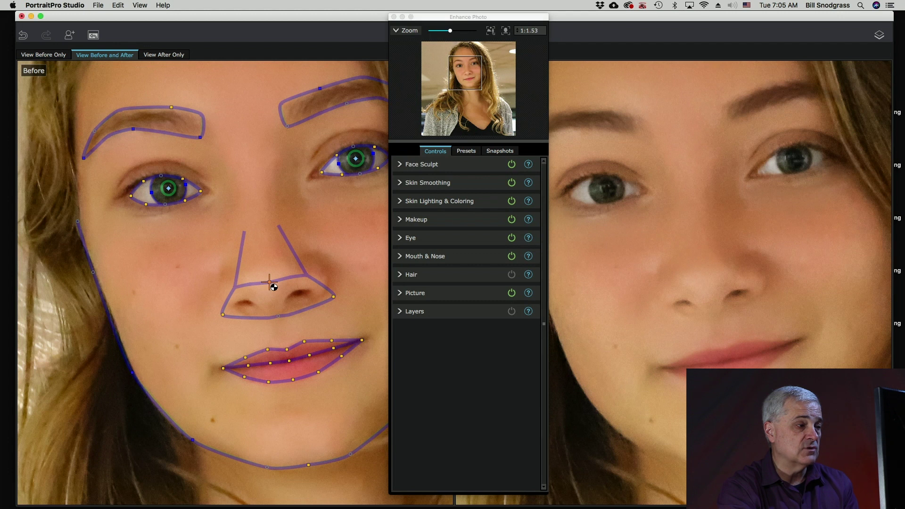
Step: Drag the face outline's nose-tip point slightly lower
{"action": "left_click_drag", "start_coordinate": [270, 283], "coordinate": [268, 286]}
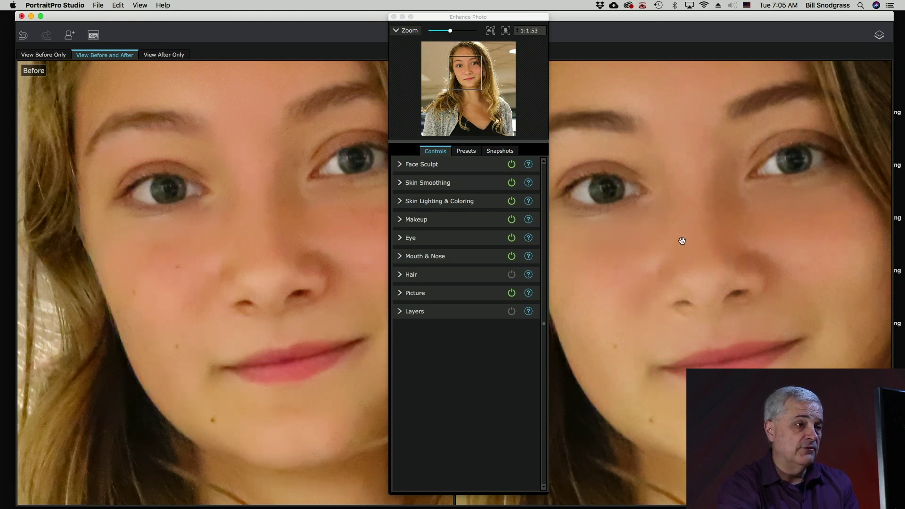
{"action": "scroll", "coordinate": [737, 243], "scroll_direction": "down", "scroll_amount": 3}
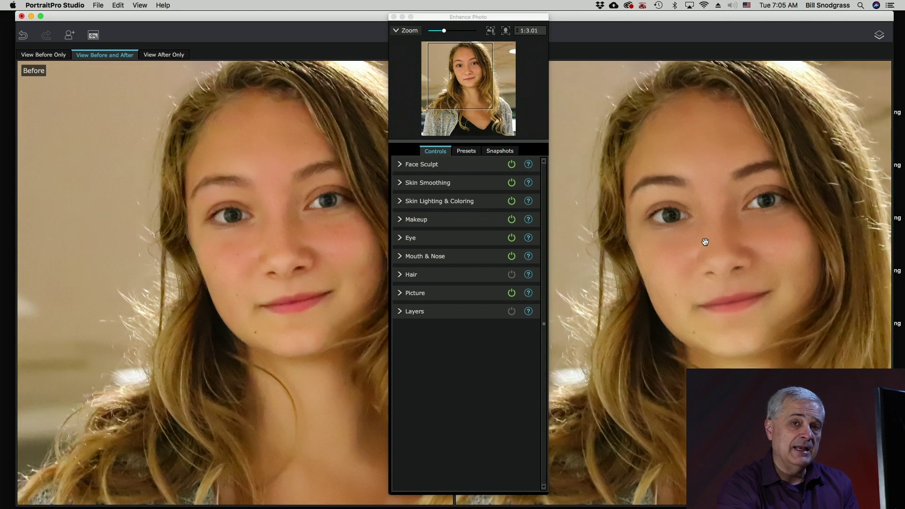
{"action": "scroll", "coordinate": [715, 254], "scroll_direction": "down", "scroll_amount": 2}
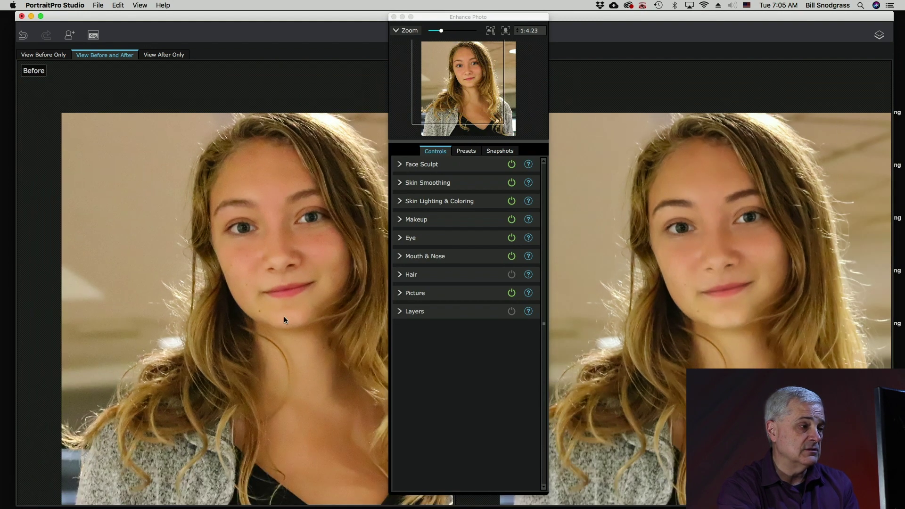
{"action": "scroll", "coordinate": [294, 272], "scroll_direction": "up", "scroll_amount": 1}
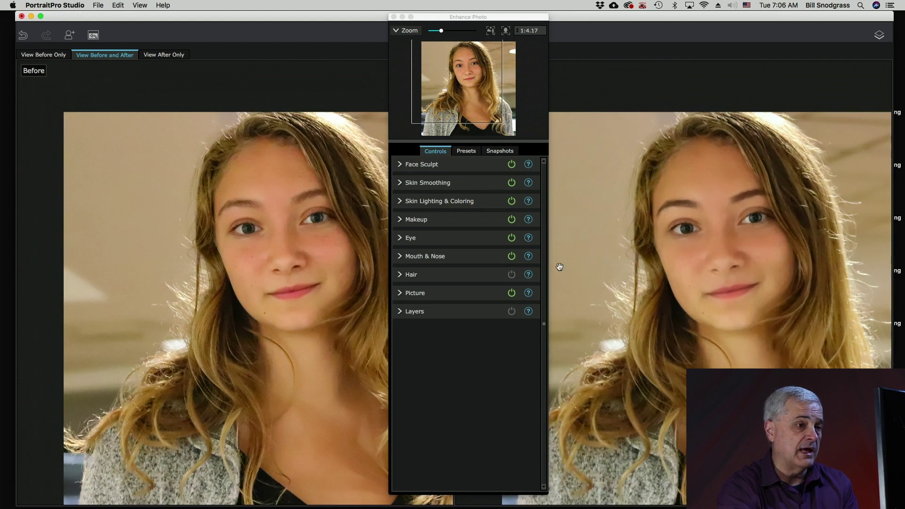